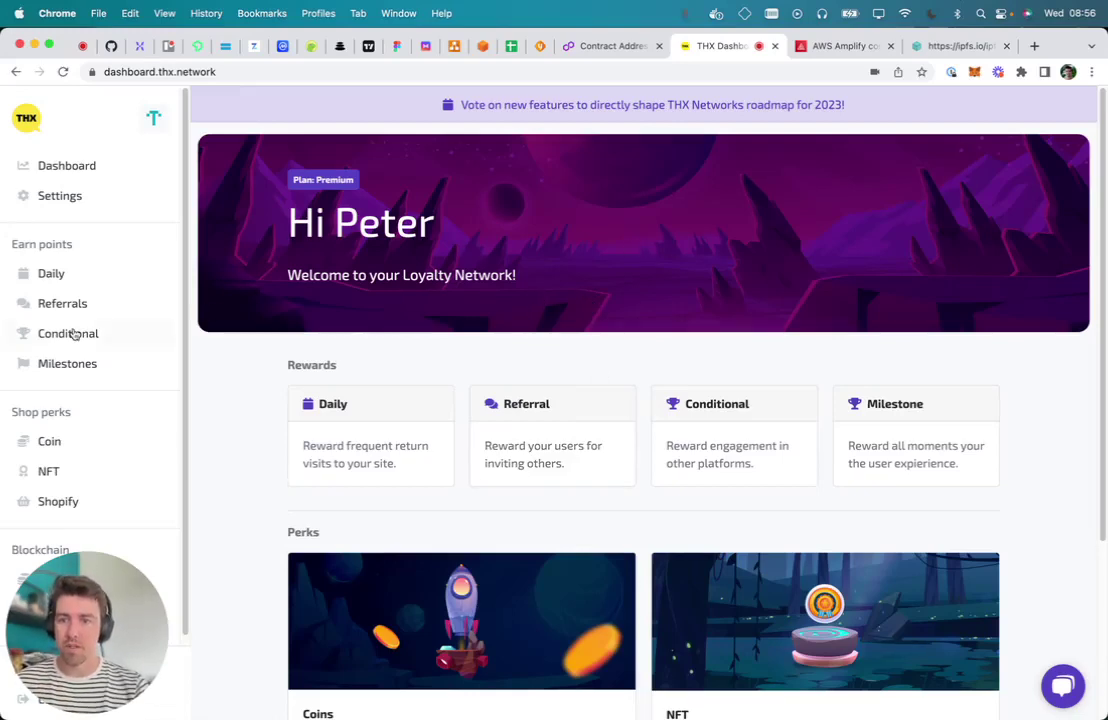
Step: Open the NFT collections in the Blockchain section and start importing an existing NFT collection
scroll(72, 430, "down", 3)
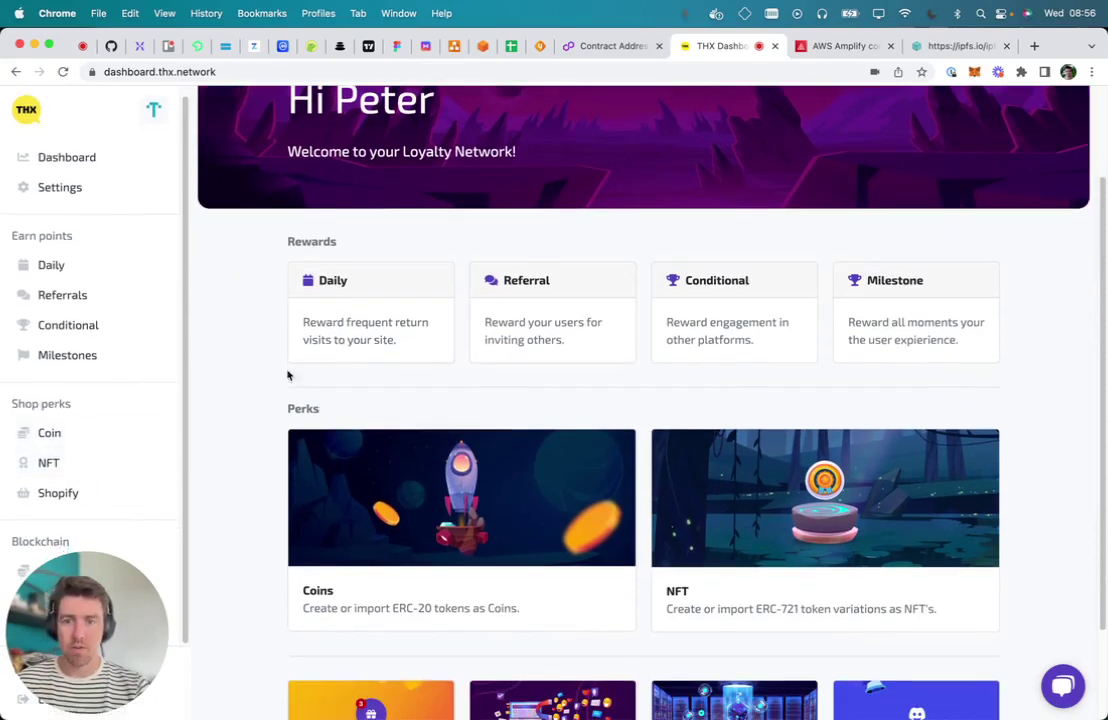
left_click_drag(73, 597, 997, 615)
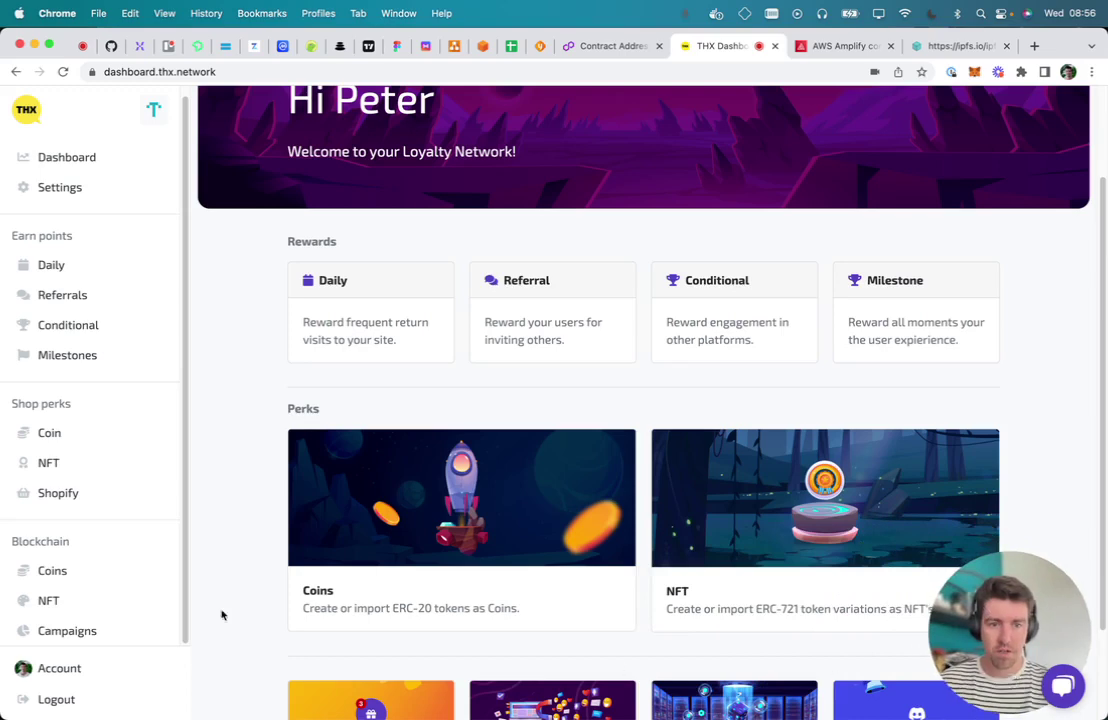
left_click(77, 603)
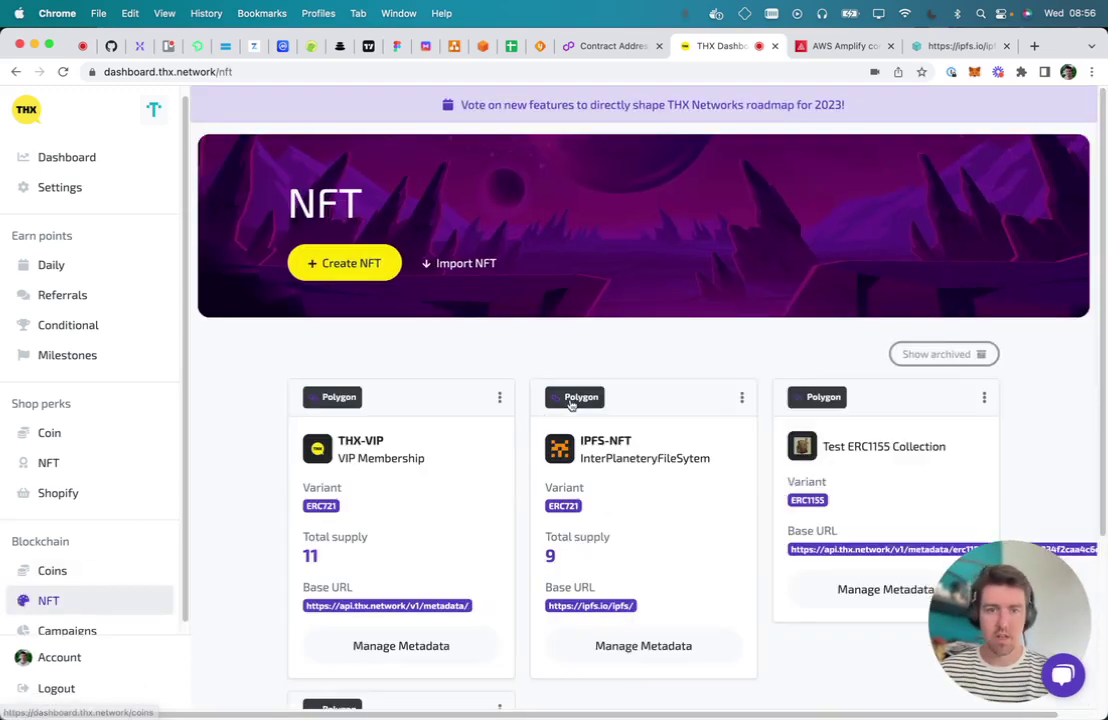
left_click(460, 268)
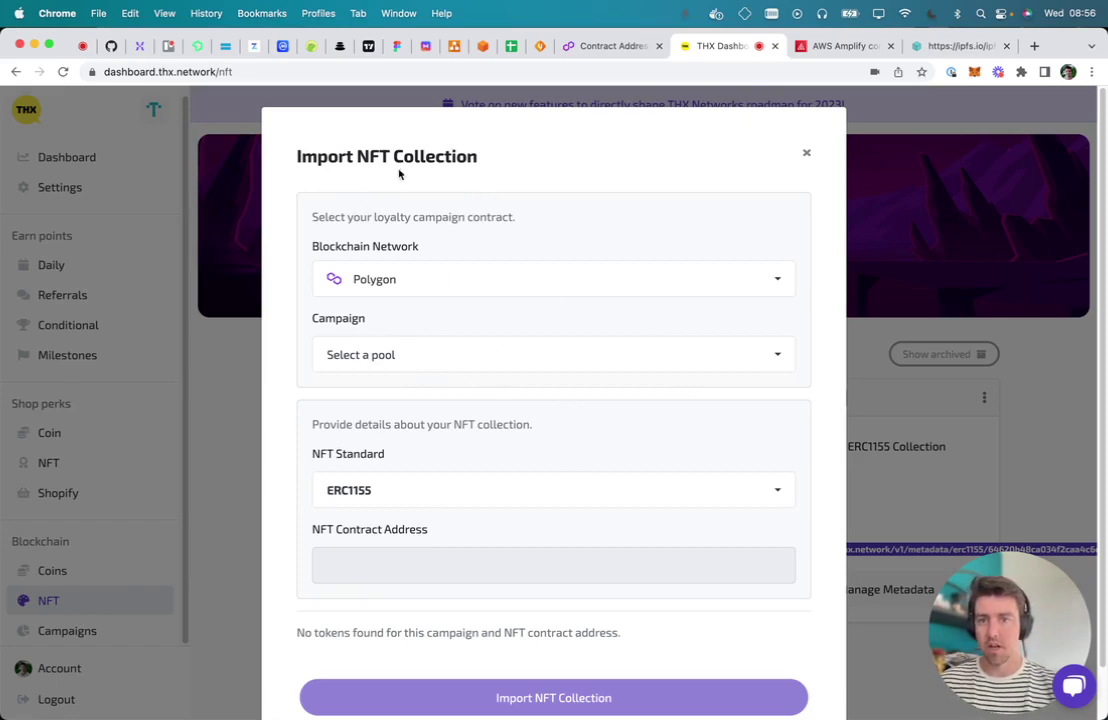
key("Escape")
left_click(458, 256)
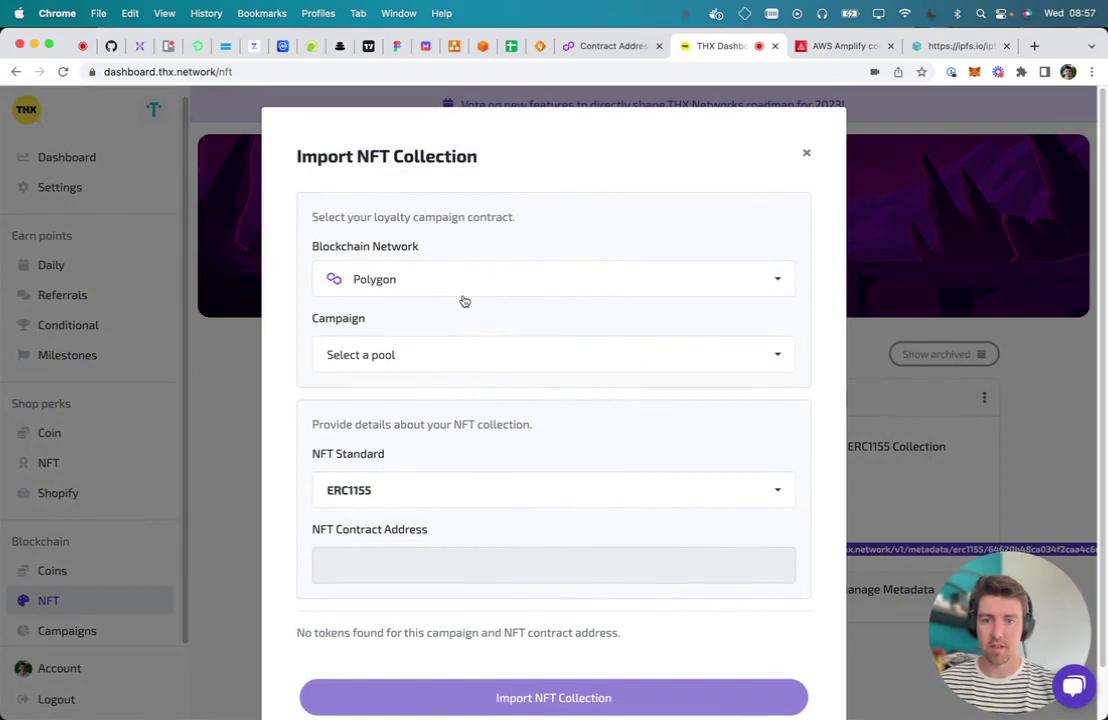
Step: Keep Polygon as the blockchain network and choose My Loyalty Pool as the campaign for the import
left_click(383, 283)
left_click(390, 322)
double_click(390, 322)
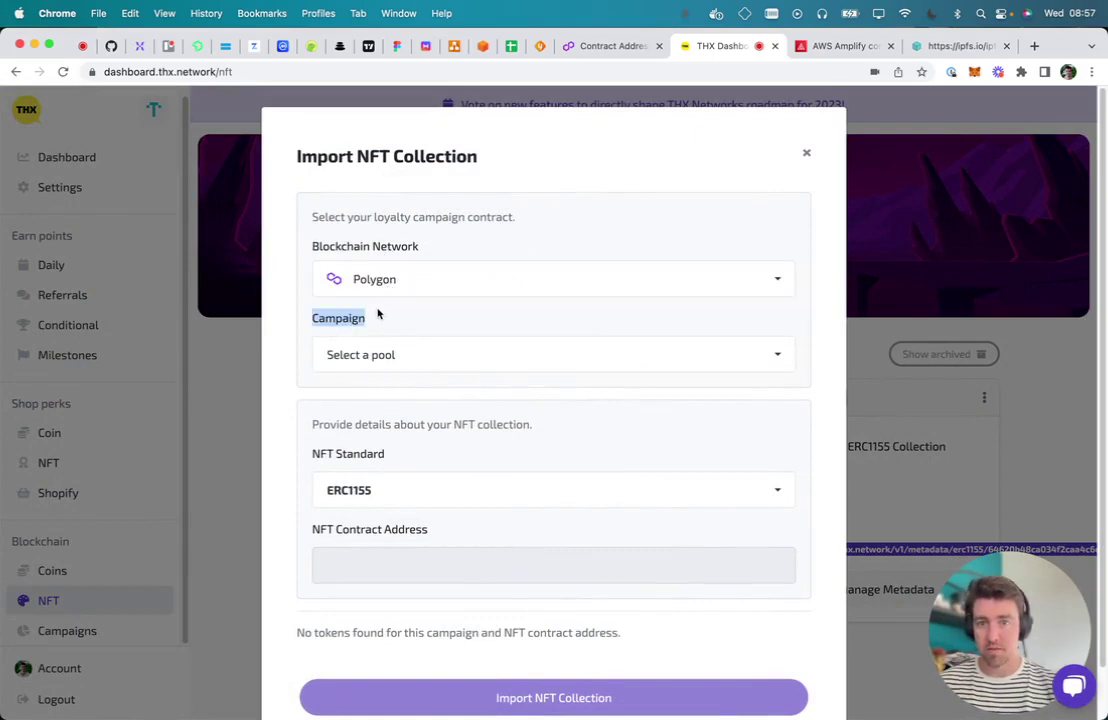
left_click(374, 321)
left_click(371, 356)
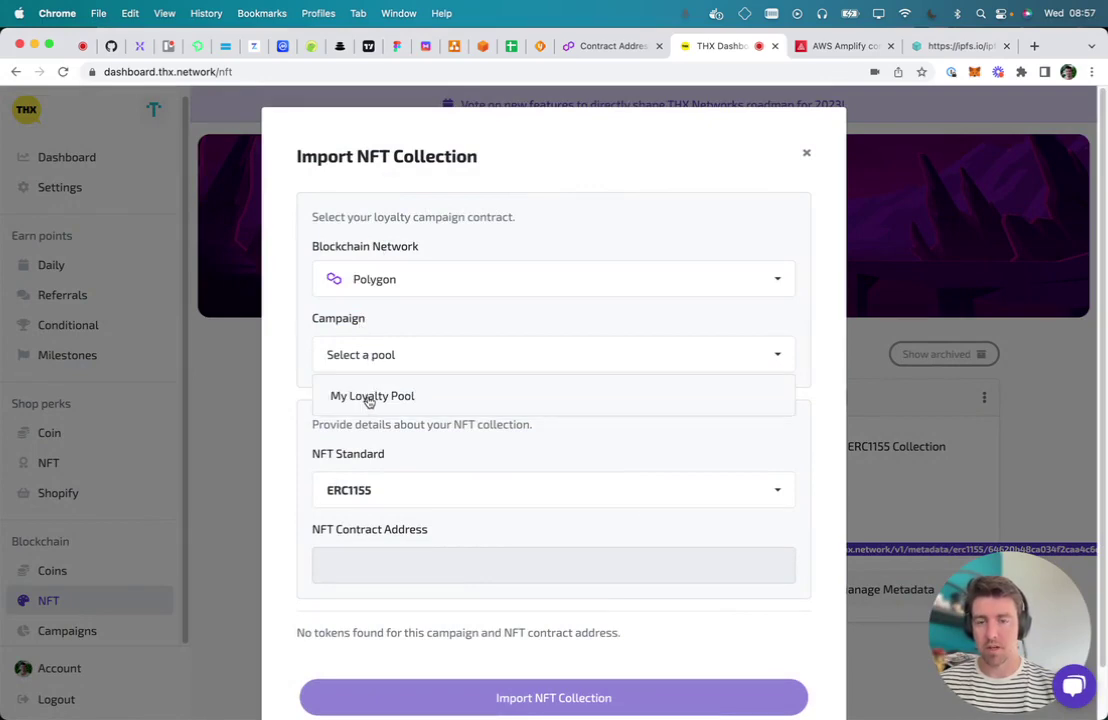
left_click(369, 398)
Step: Examine the notice with the campaign contract address to which tokens must be transferred or minted on Polygon
left_click_drag(321, 418, 671, 431)
left_click(661, 441)
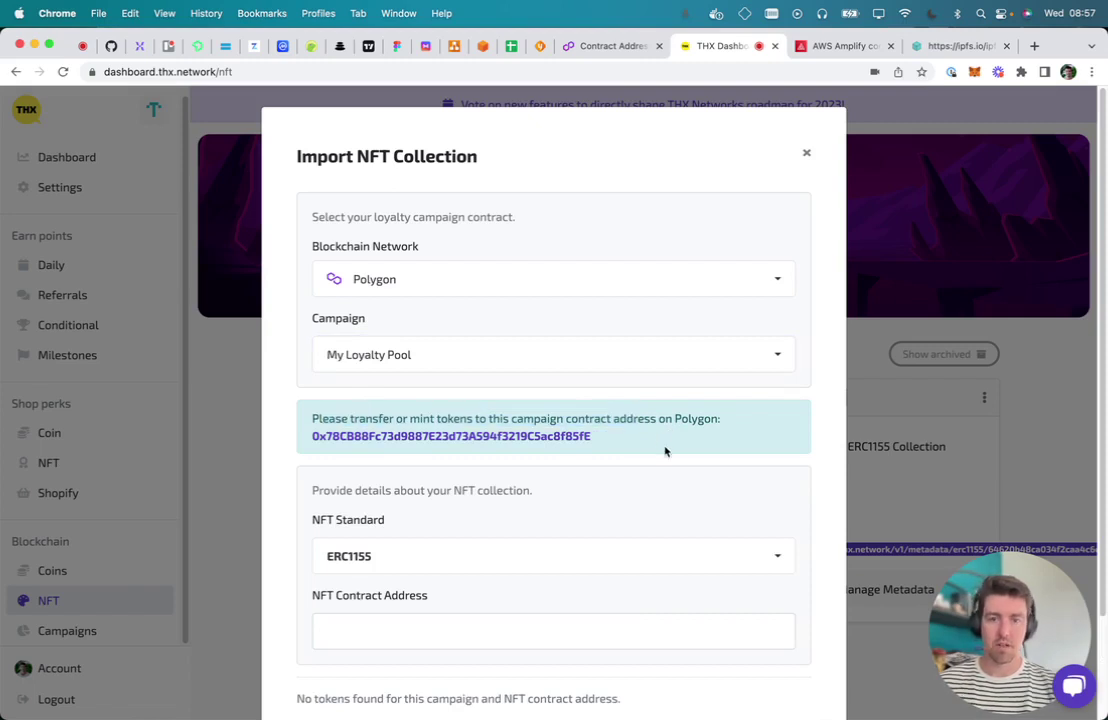
left_click_drag(640, 451, 444, 407)
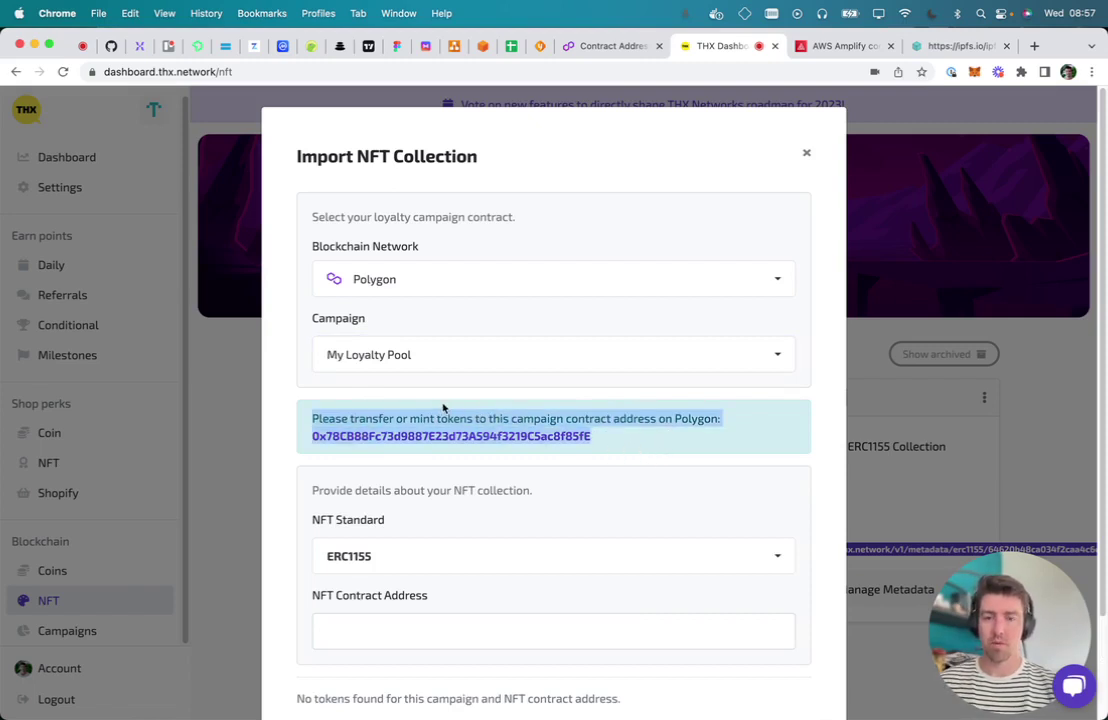
left_click(325, 421)
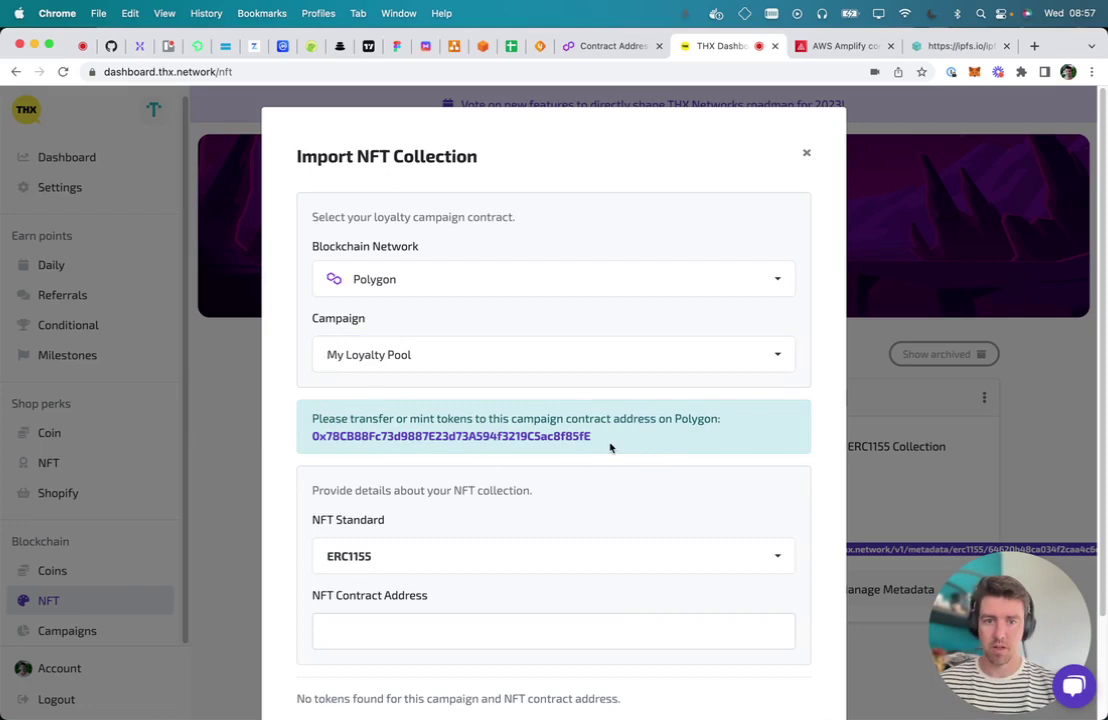
scroll(640, 467, "down", 3)
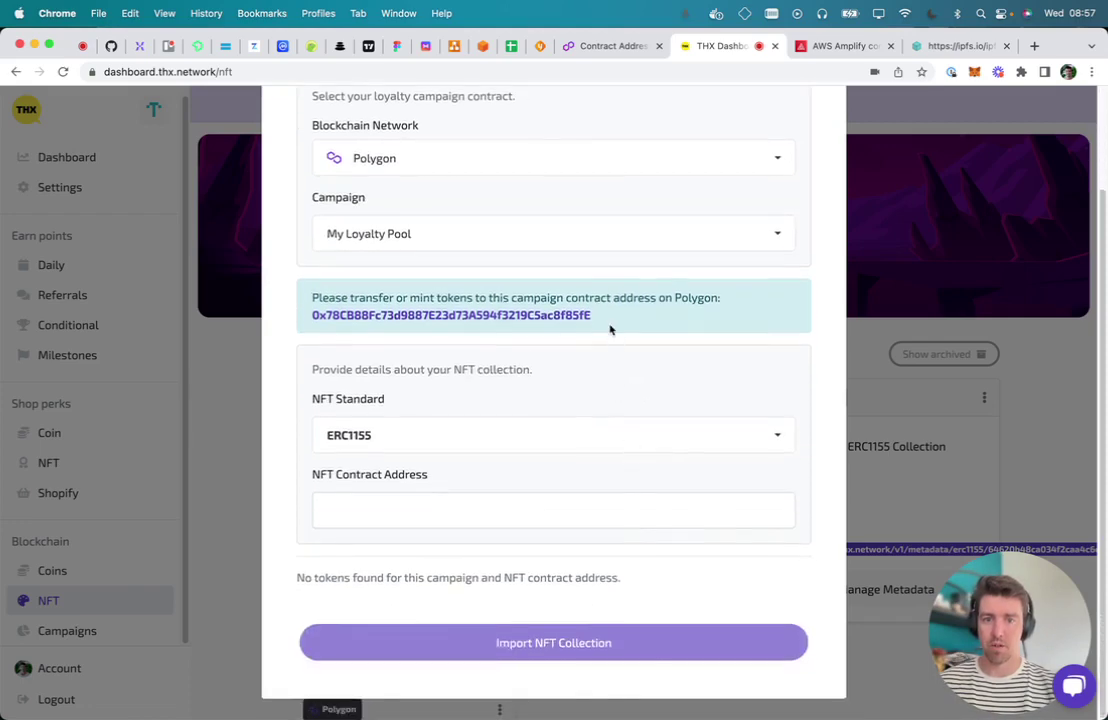
left_click_drag(604, 320, 304, 322)
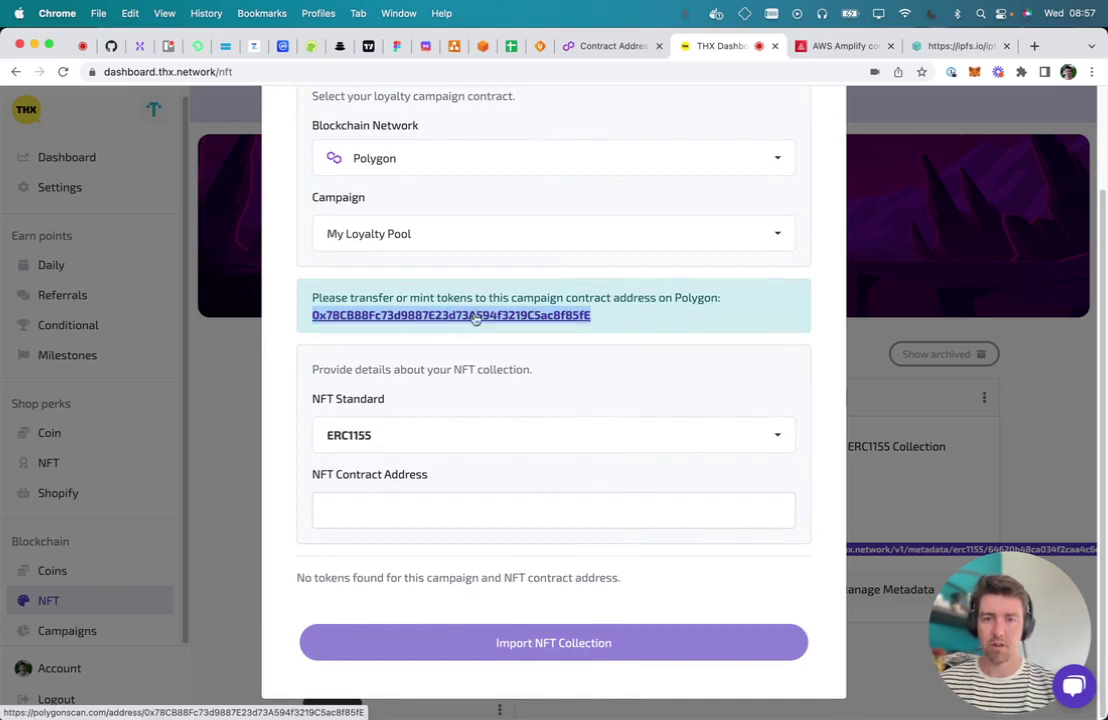
left_click(428, 340)
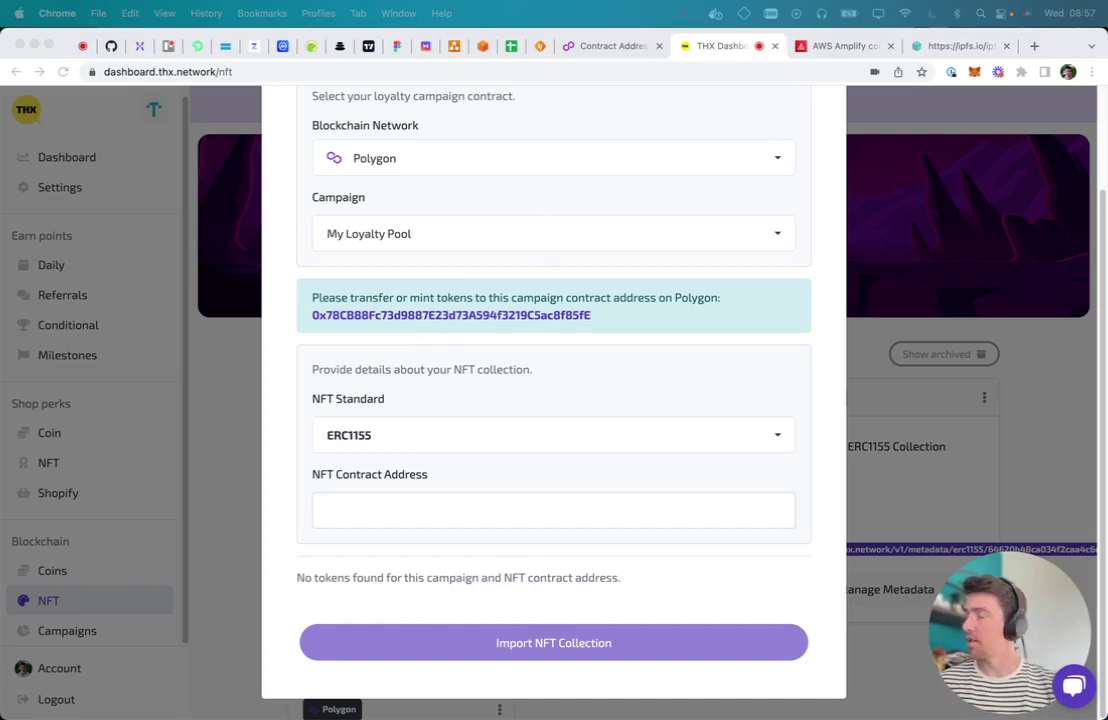
left_click(589, 381)
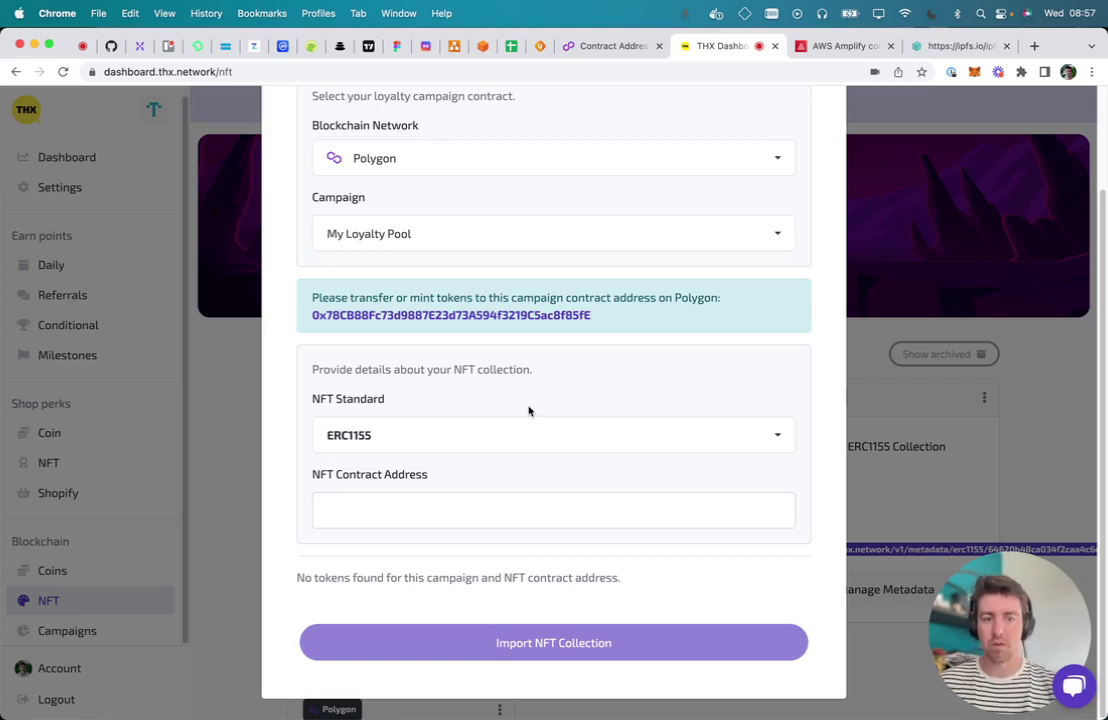
Step: Set the NFT standard to ERC1155 and enter the NFT contract address 0x5bdb0fba1141a51f8efd30a639e63bfb477d5c3c
left_click(406, 440)
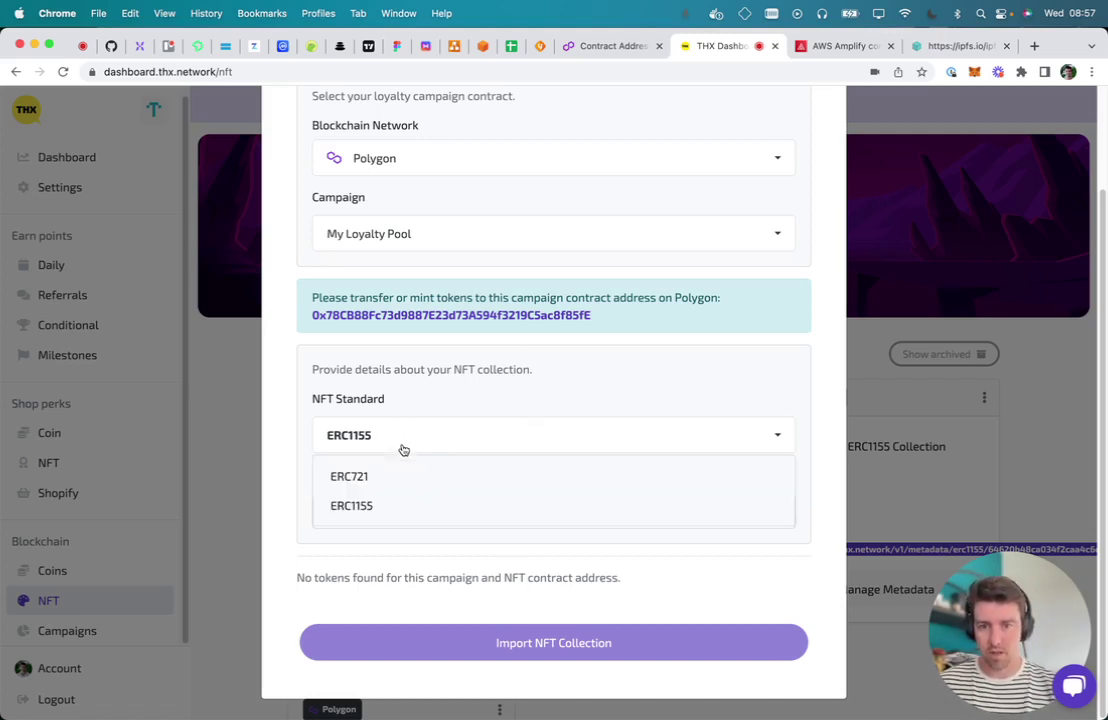
left_click(351, 506)
left_click(380, 506)
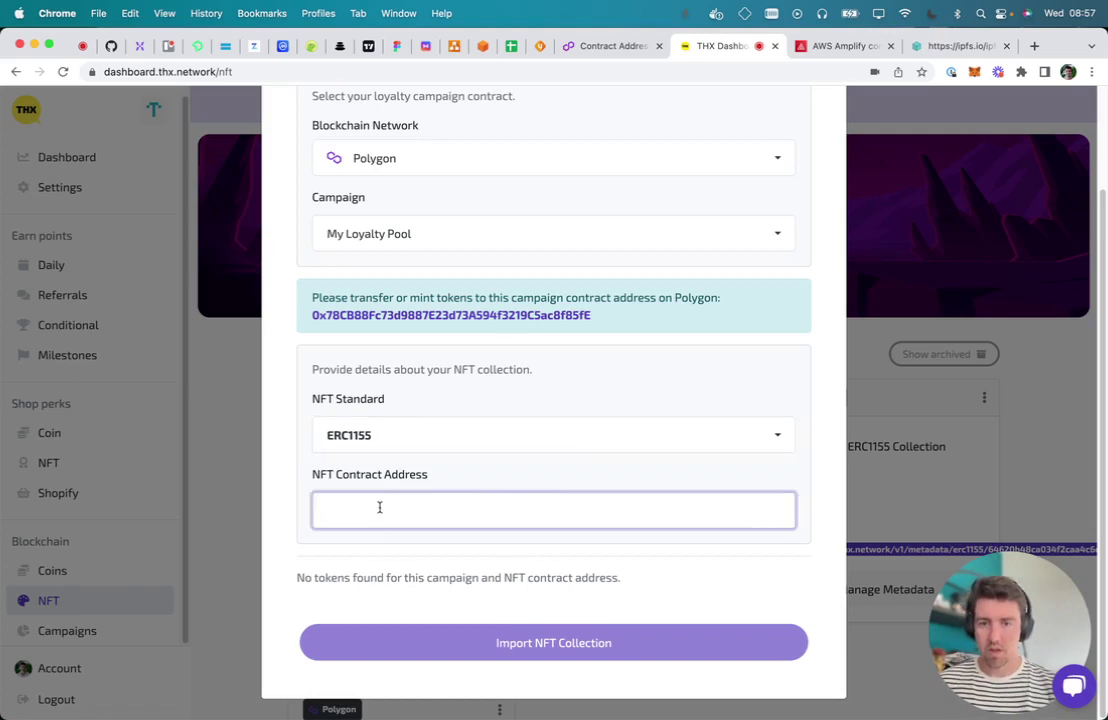
key("super+v")
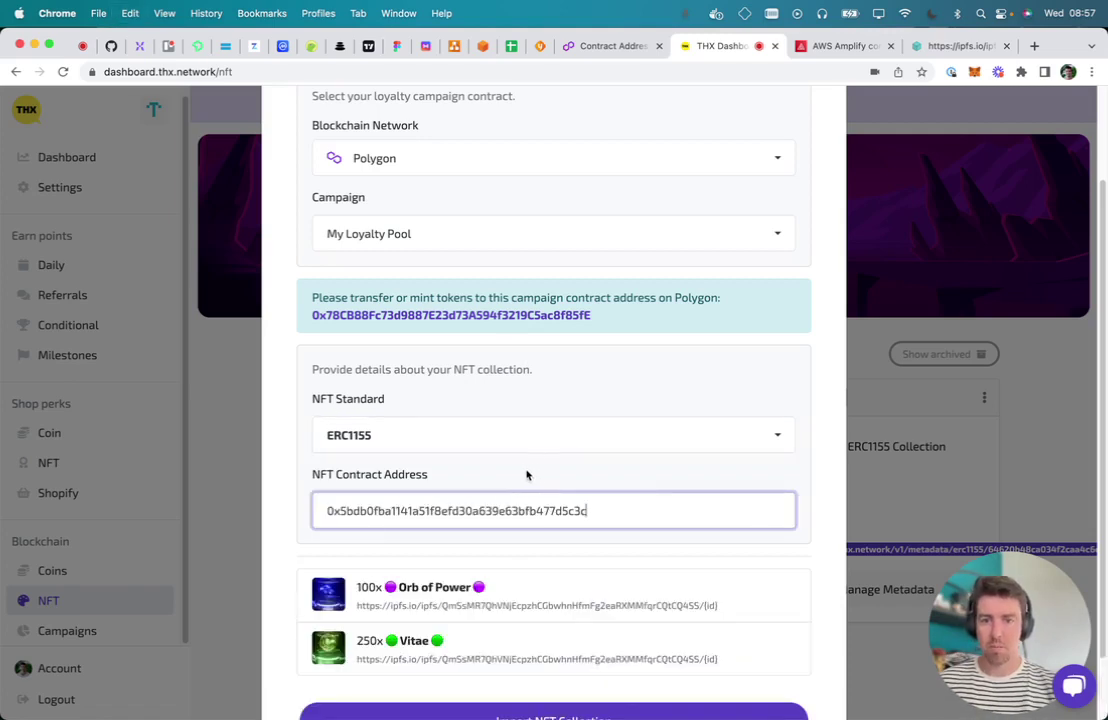
Step: Review the tokens listed for the contract, import the NFT collection, and open the metadata of the imported collection
scroll(527, 475, "down", 2)
left_click(505, 472)
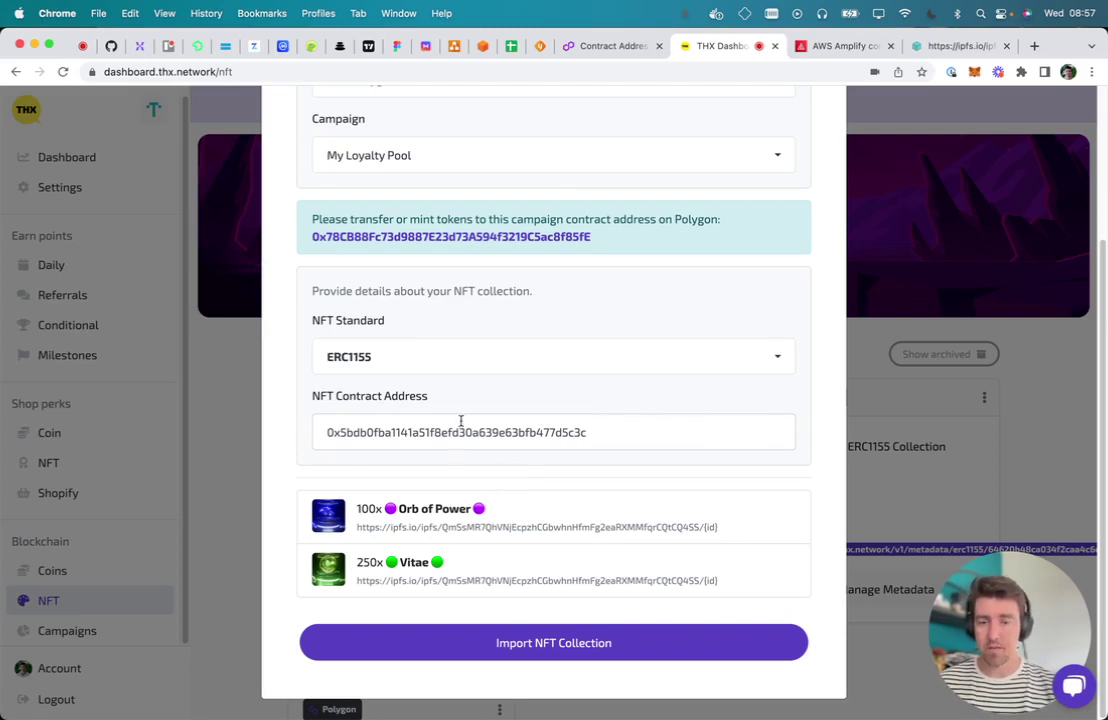
scroll(480, 285, "up", 1)
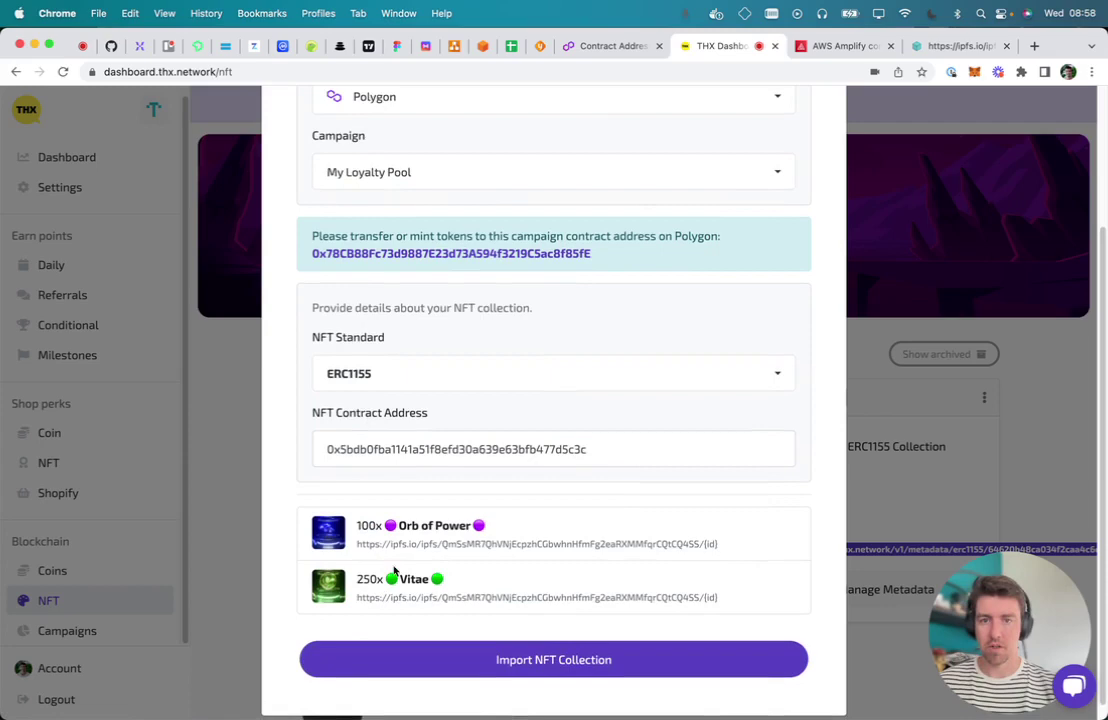
scroll(442, 527, "up", 3)
scroll(442, 527, "down", 4)
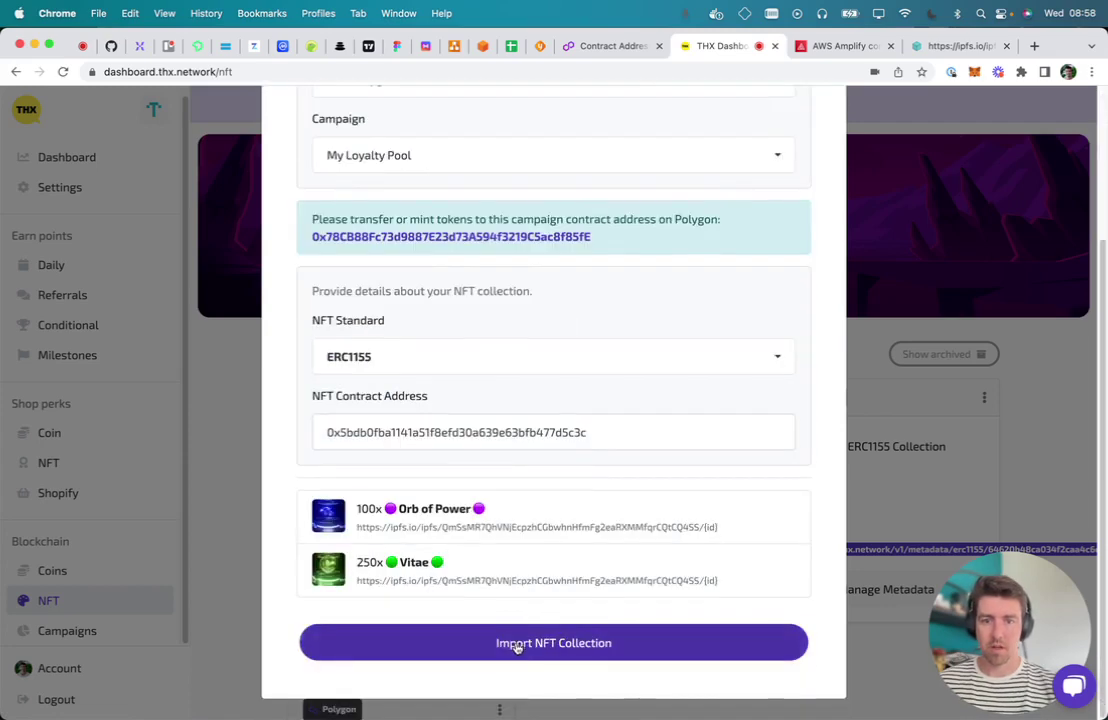
left_click(517, 646)
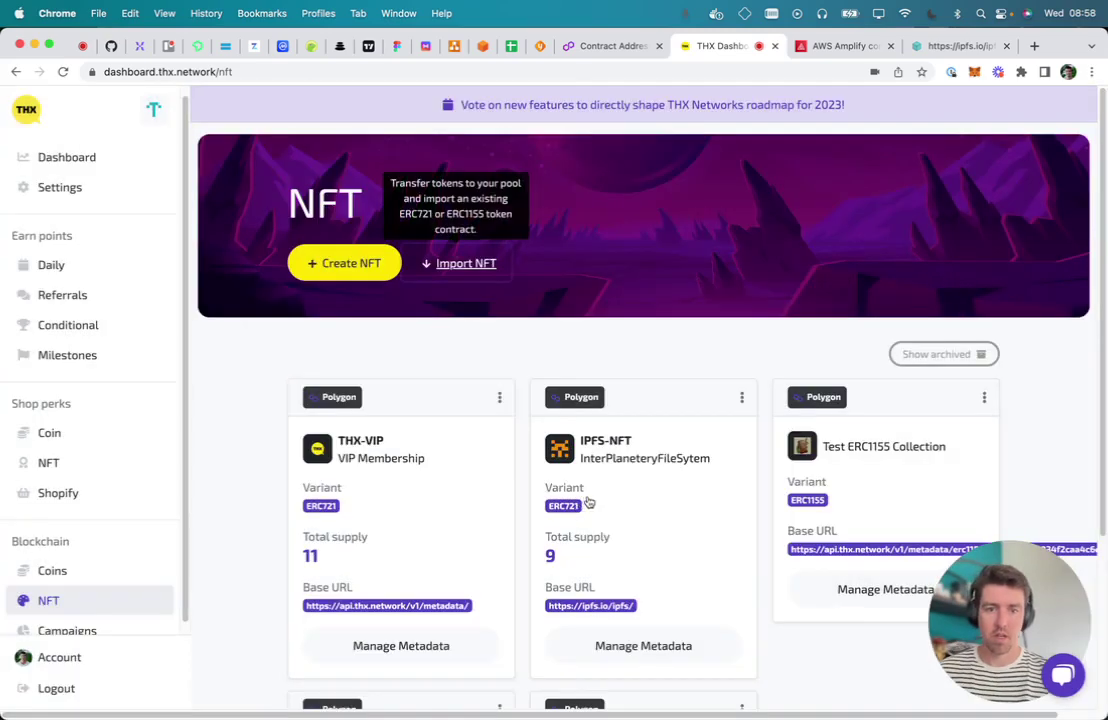
scroll(618, 349, "down", 5)
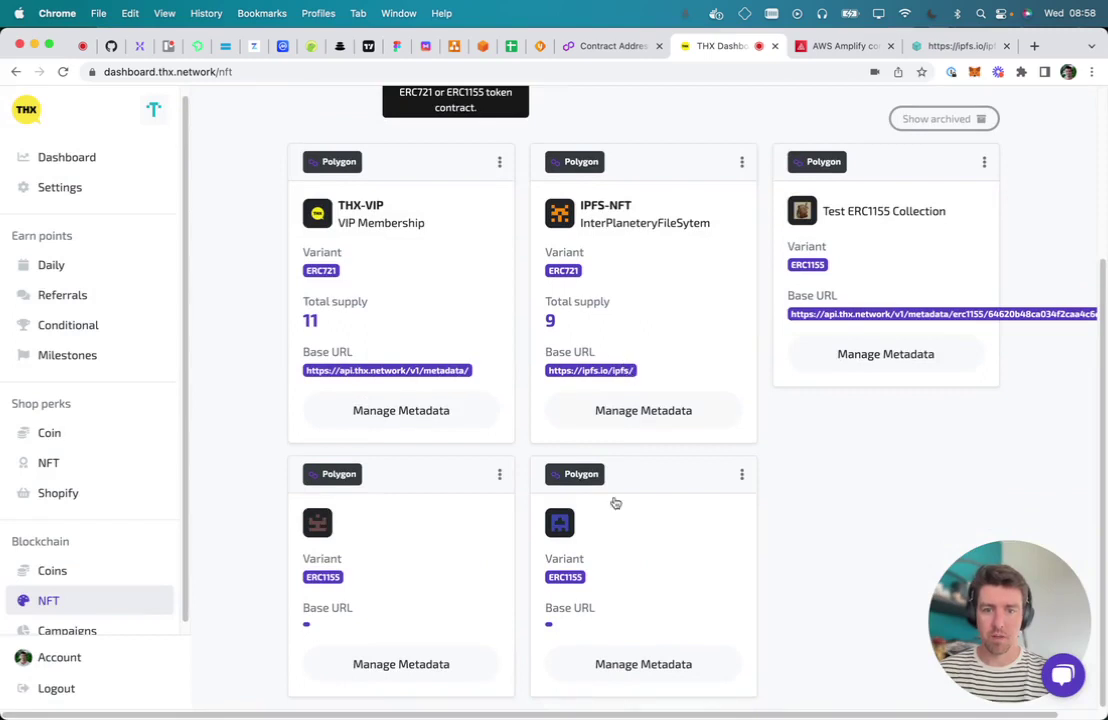
left_click(648, 571)
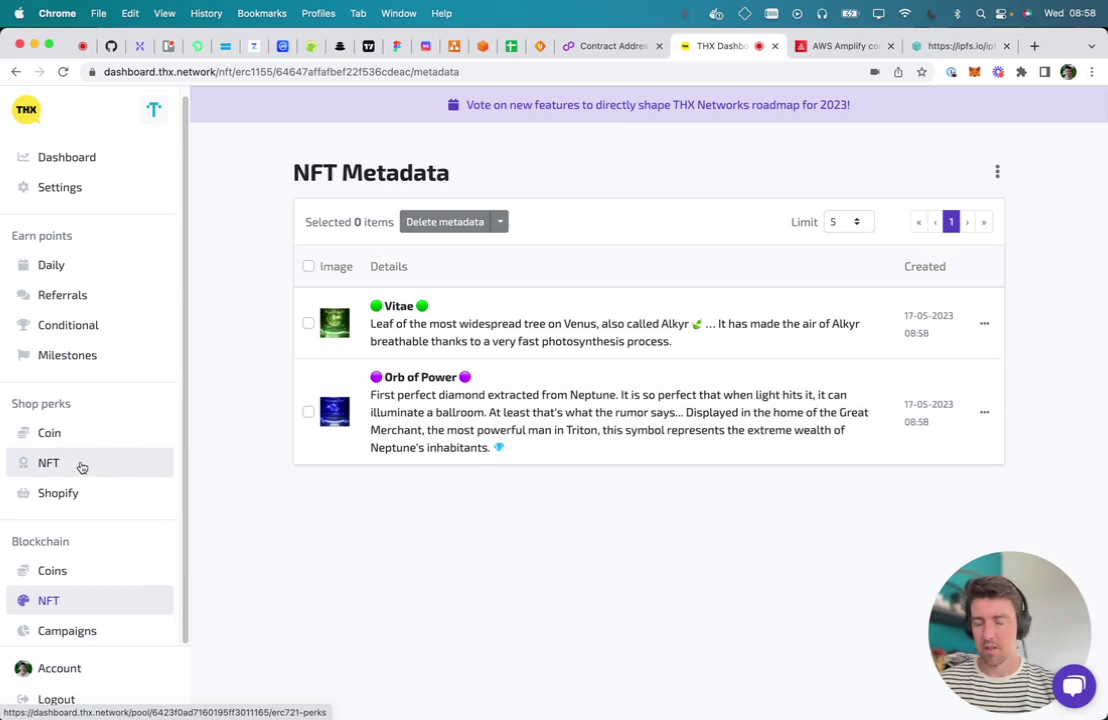
Step: Start a new NFT perk in the shop perks and title it "Redeem me for points!"
left_click(70, 466)
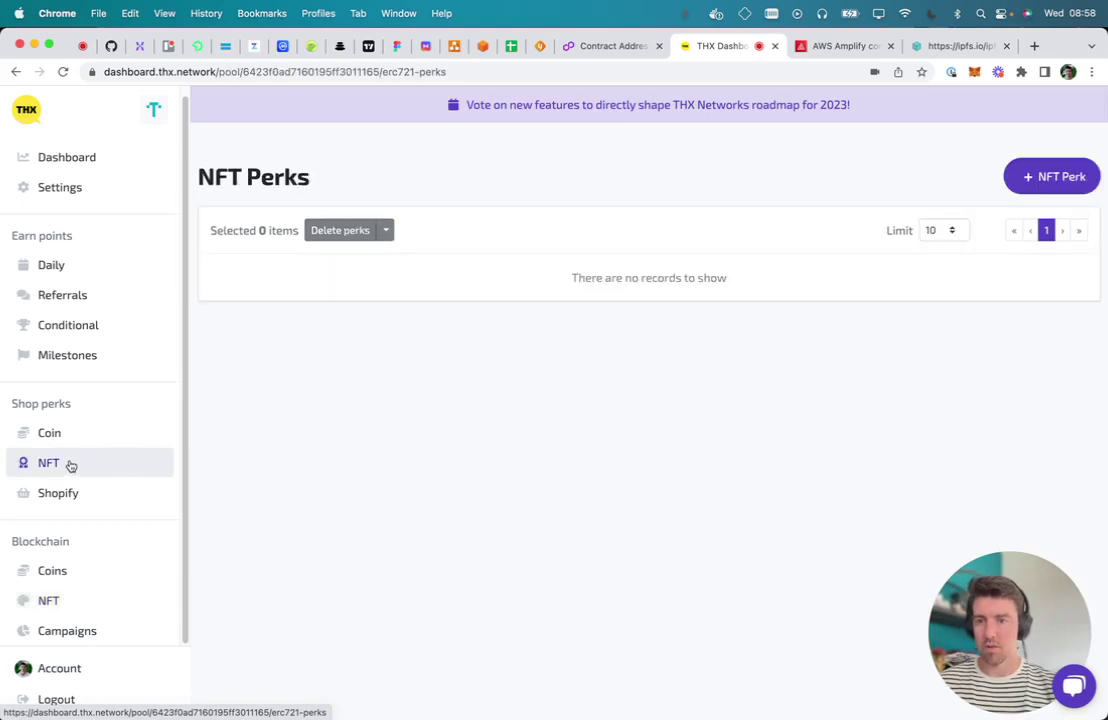
left_click(1048, 178)
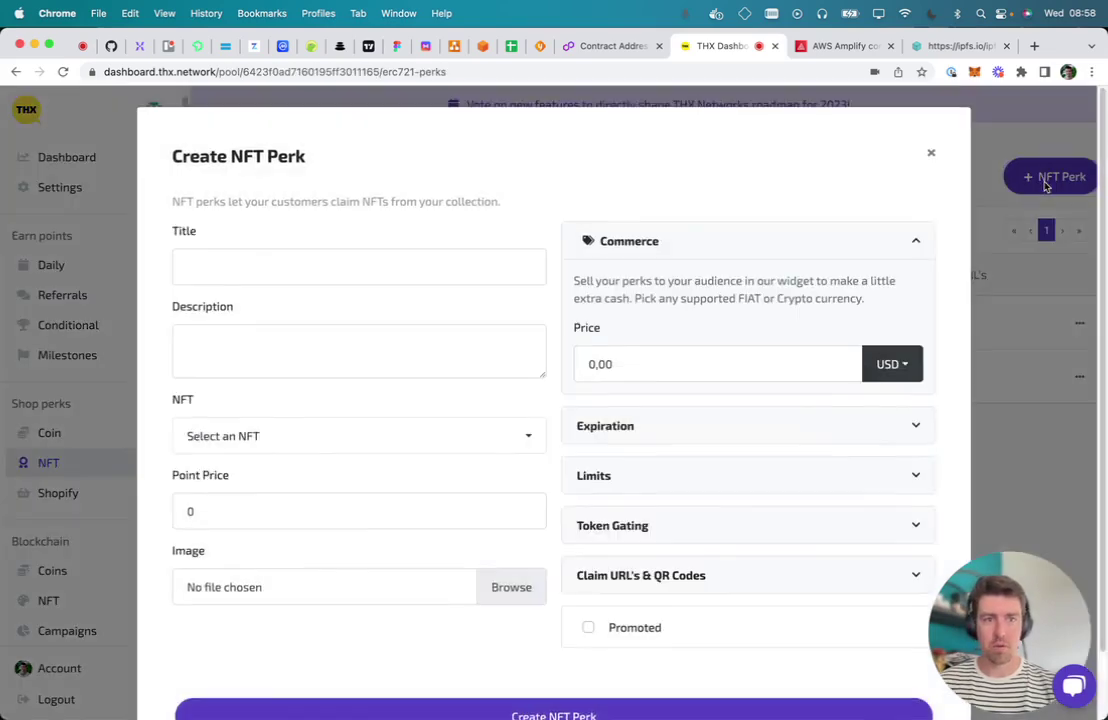
left_click(290, 278)
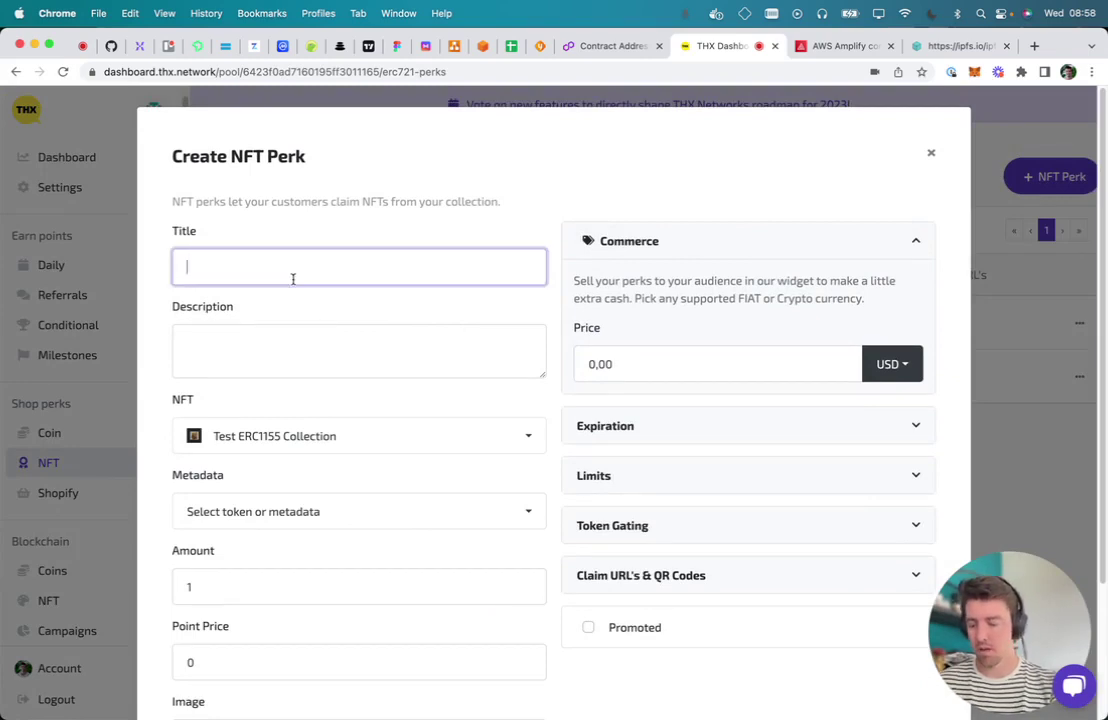
type("Reed")
type("eem me")
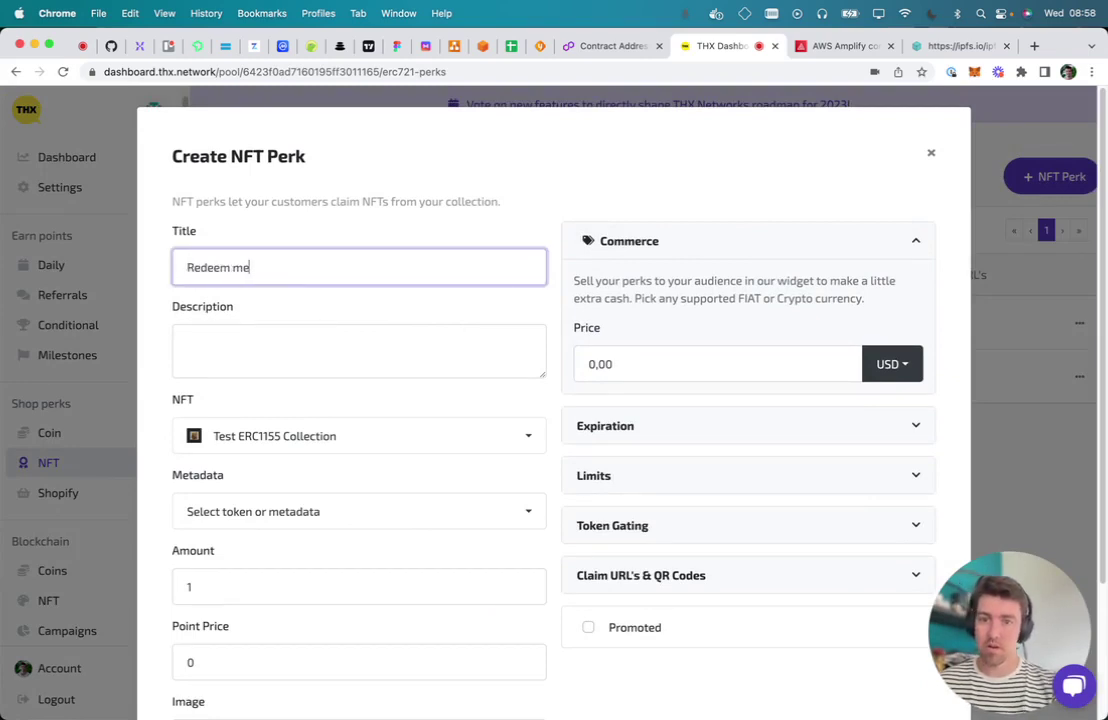
type(" for points")
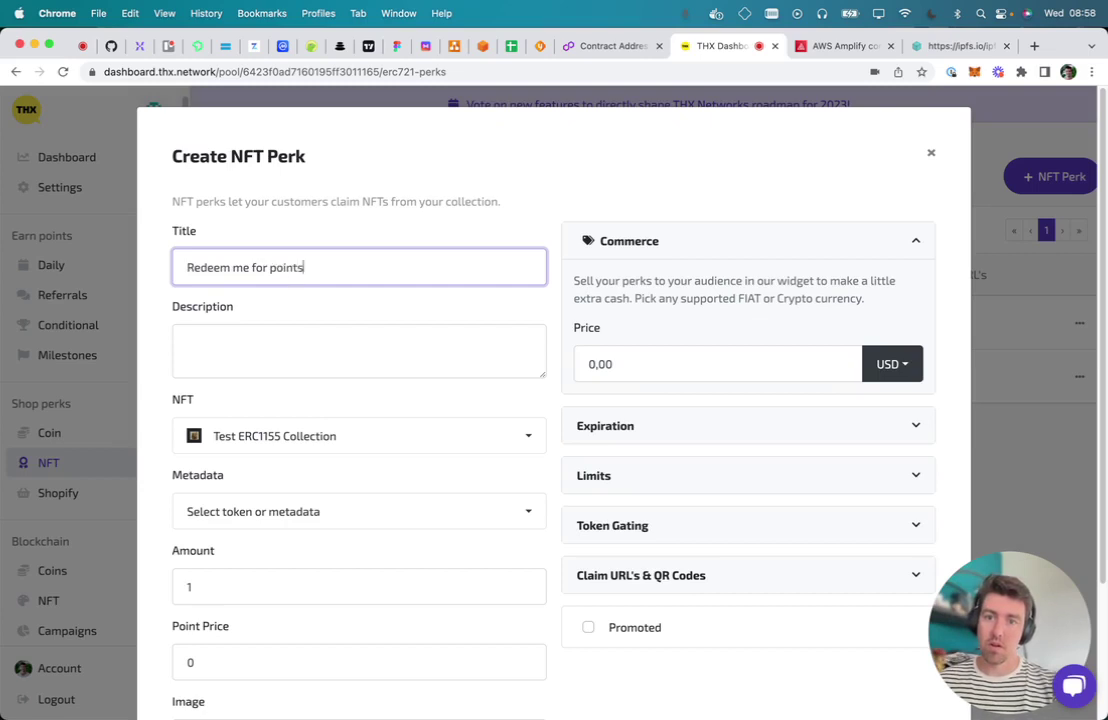
type("!")
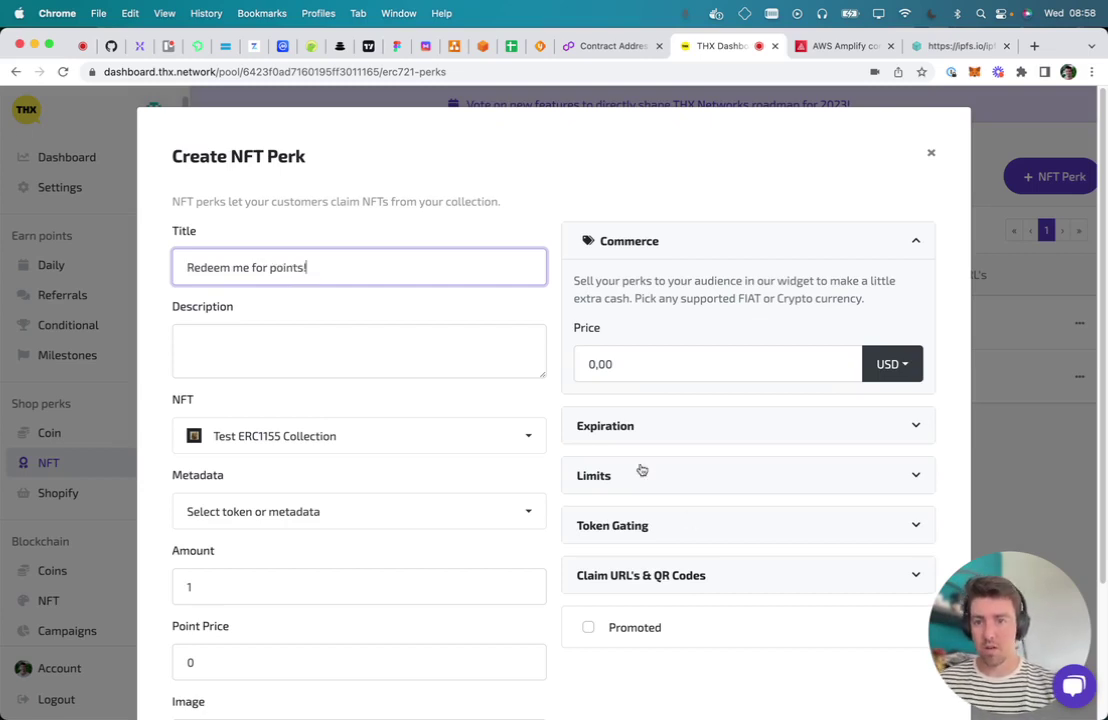
Step: Choose the newly imported, unnamed ERC1155 collection with the blue icon as the perk's NFT
left_click(321, 436)
scroll(290, 510, "down", 2)
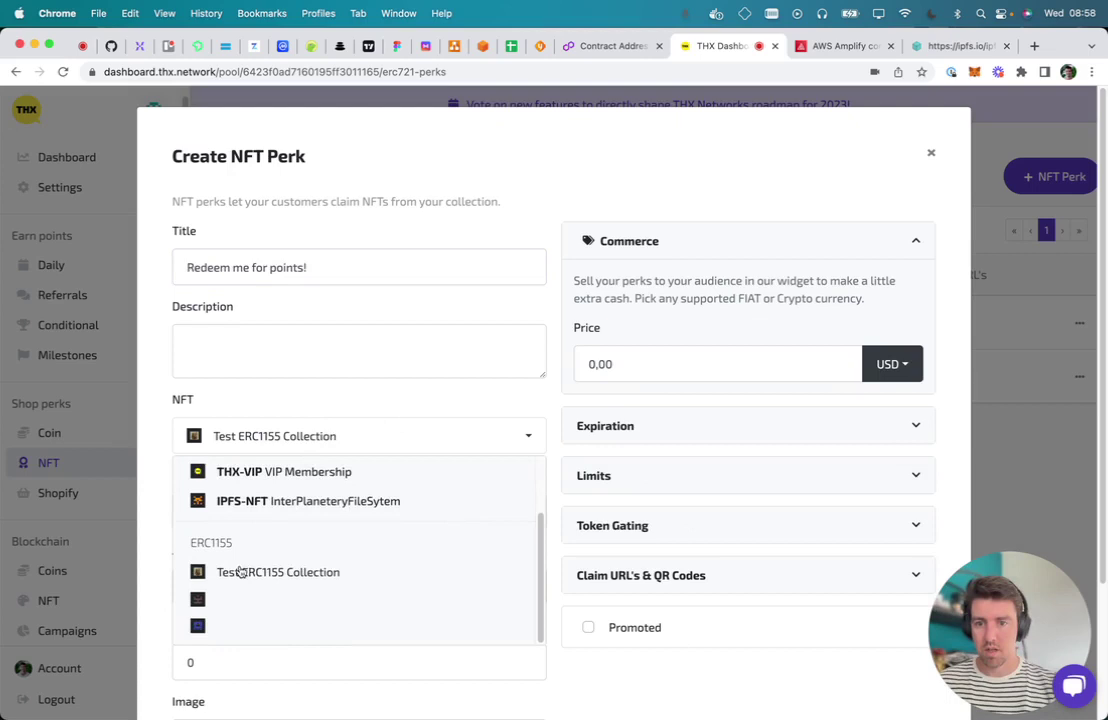
scroll(215, 600, "down", 1)
left_click(208, 606)
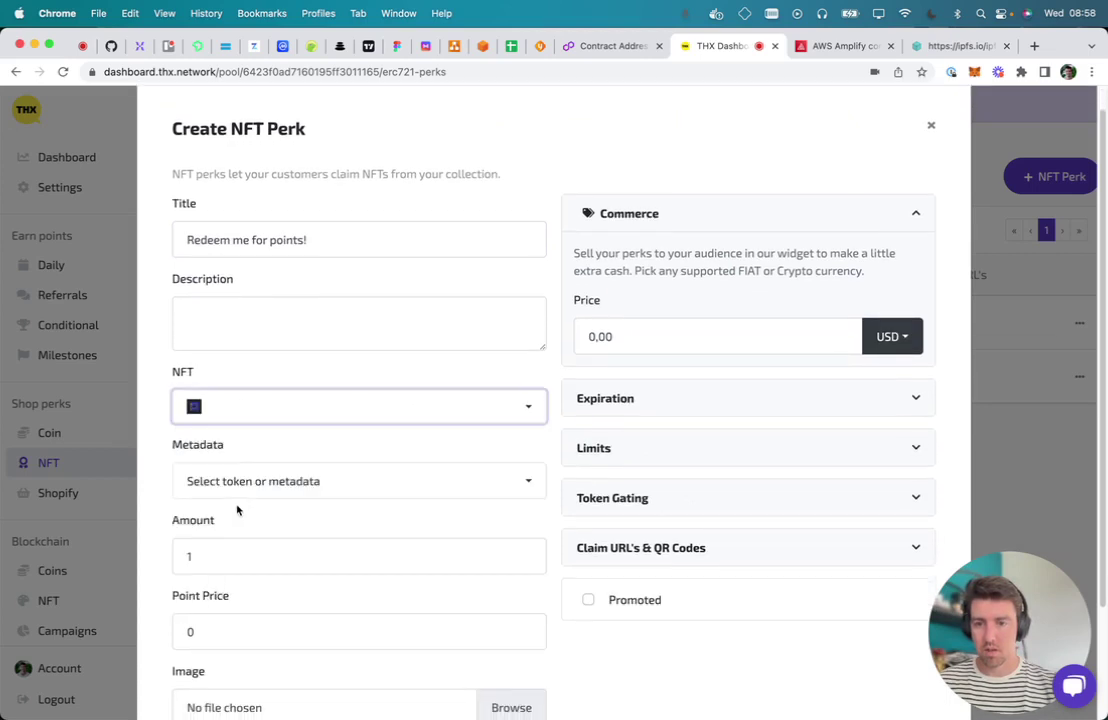
Step: Review the collection's available tokens and choose #2 - Vitae as the perk's metadata
scroll(228, 452, "down", 1)
scroll(226, 449, "down", 3)
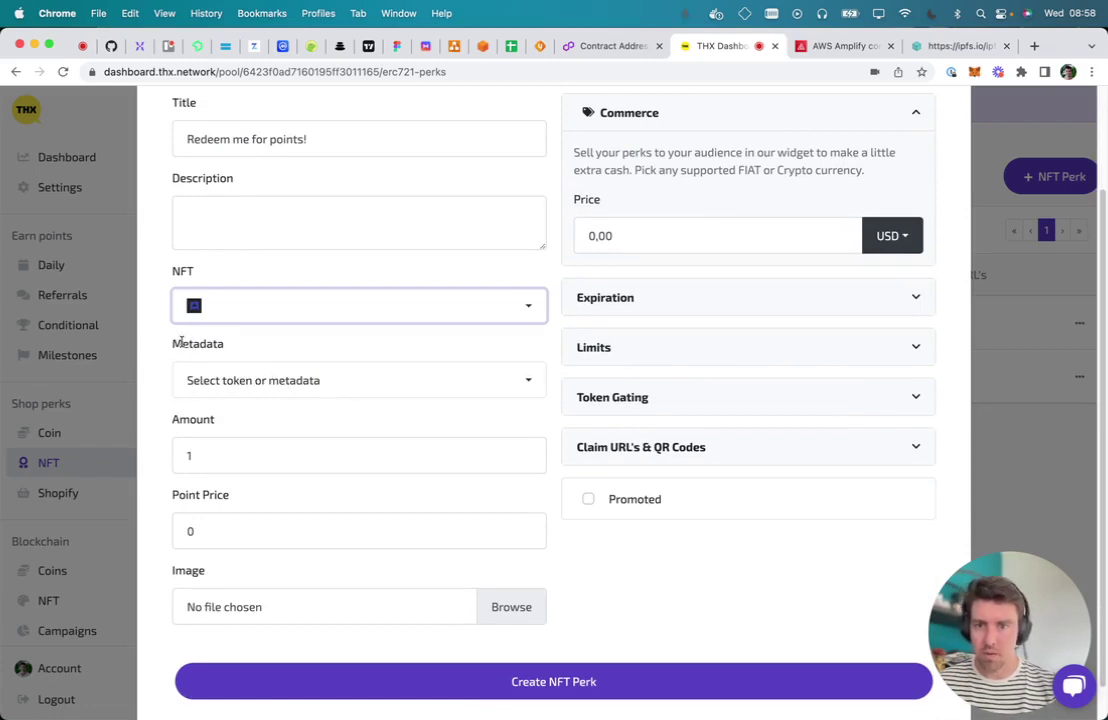
left_click(252, 382)
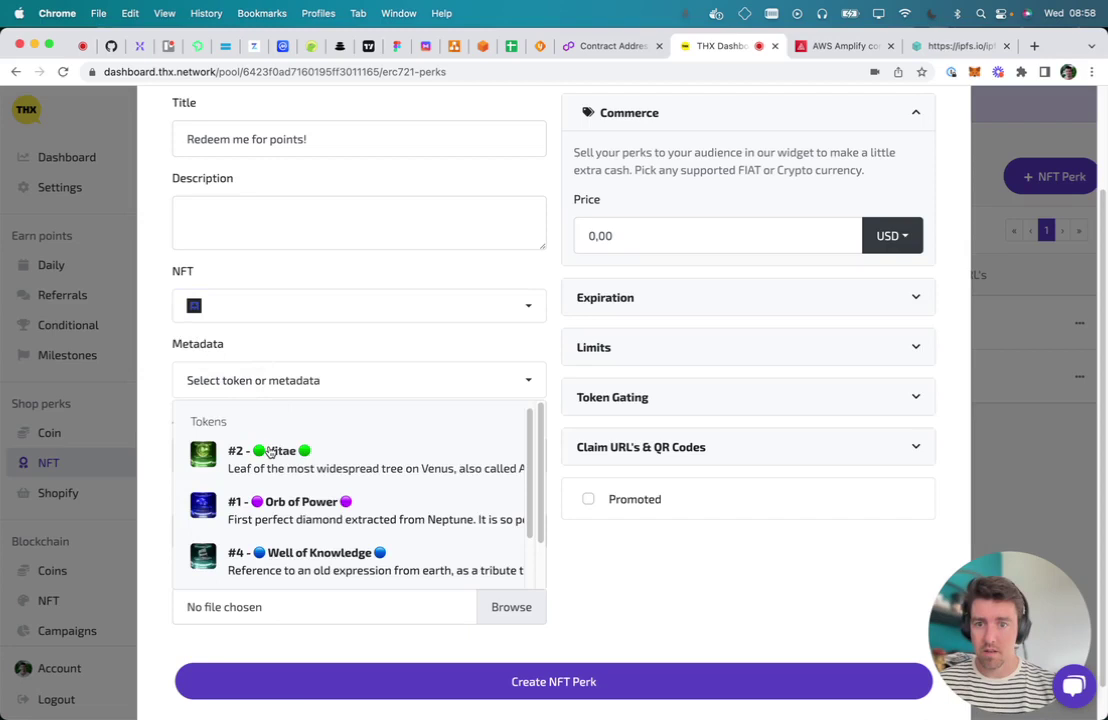
scroll(269, 459, "down", 2)
scroll(275, 468, "up", 2)
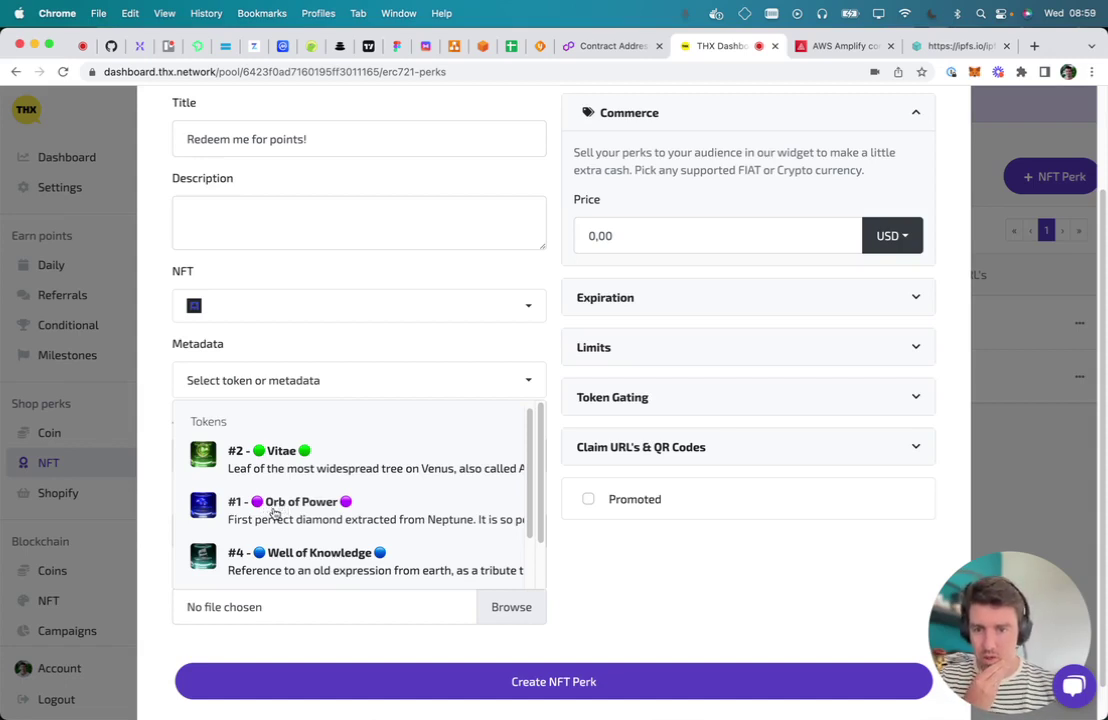
left_click(276, 462)
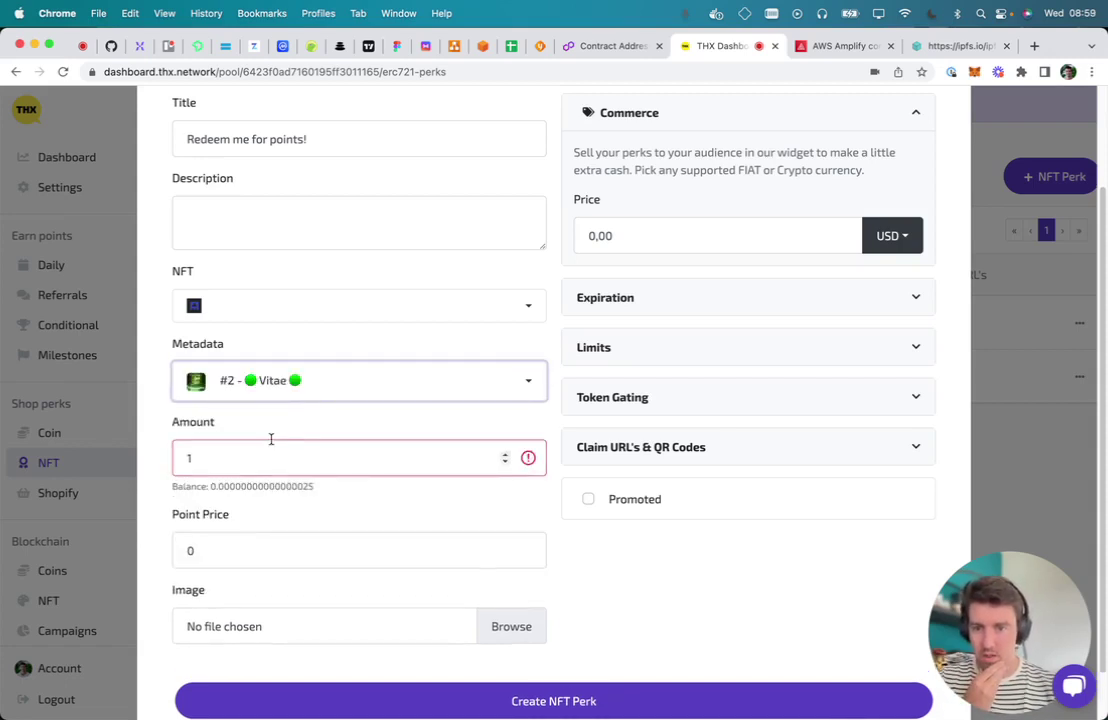
Step: Check the available balance of the Vitae token and set the perk's amount to 5
scroll(280, 482, "down", 1)
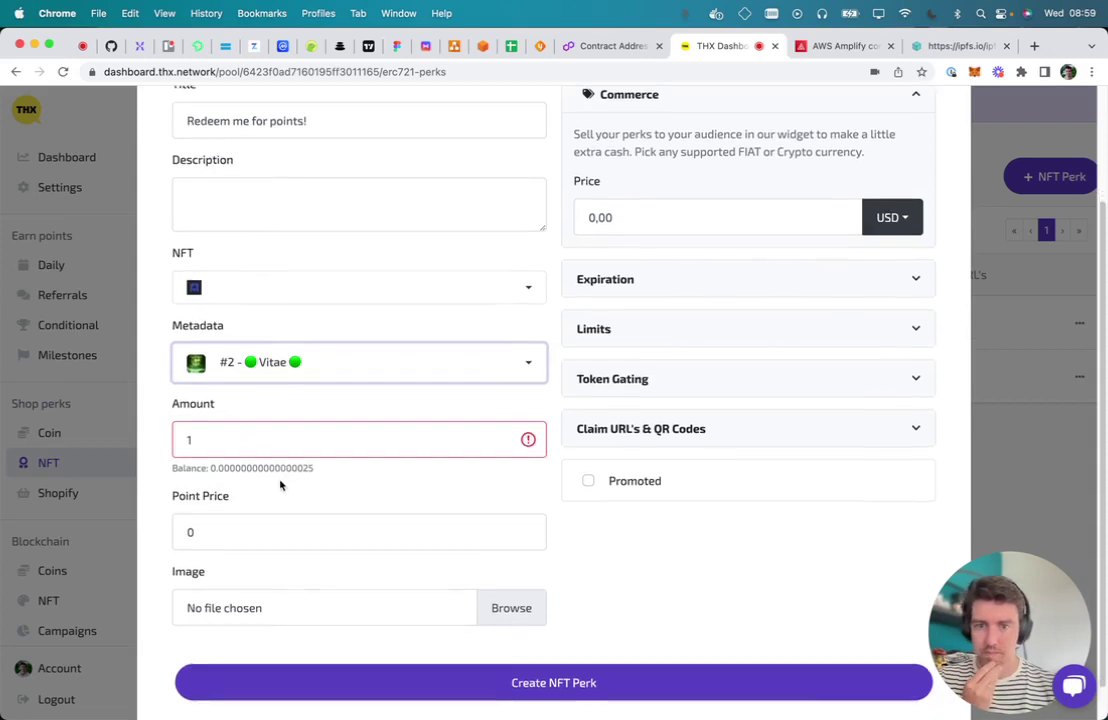
left_click_drag(314, 468, 207, 469)
left_click(211, 469)
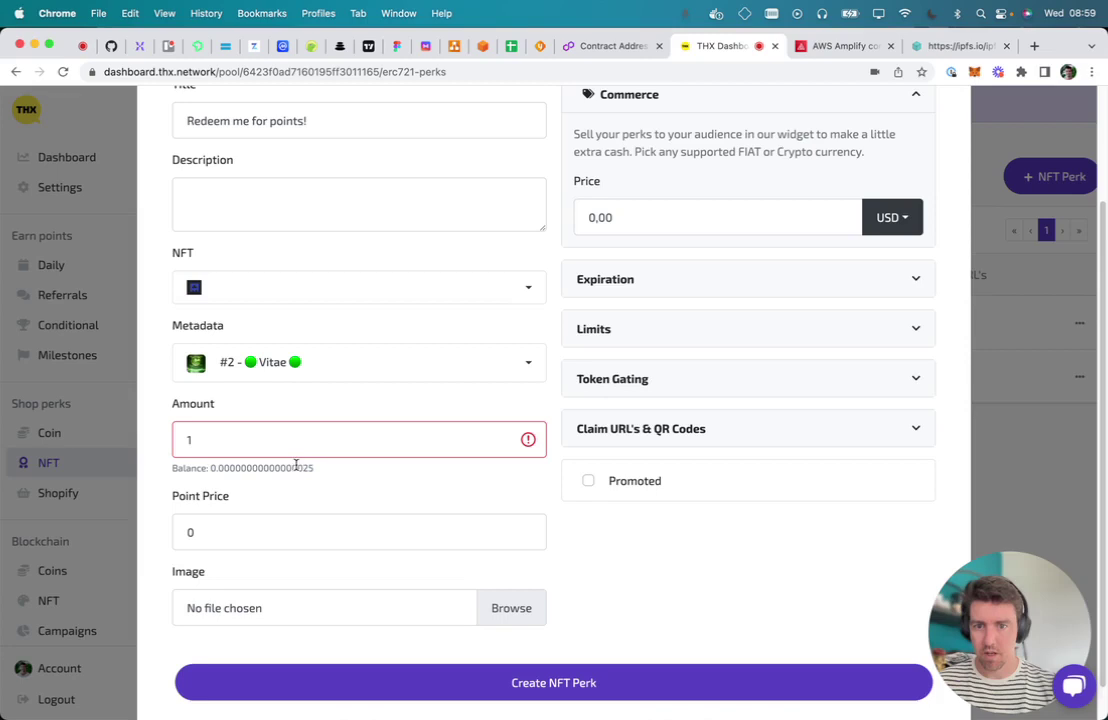
left_click_drag(303, 467, 319, 473)
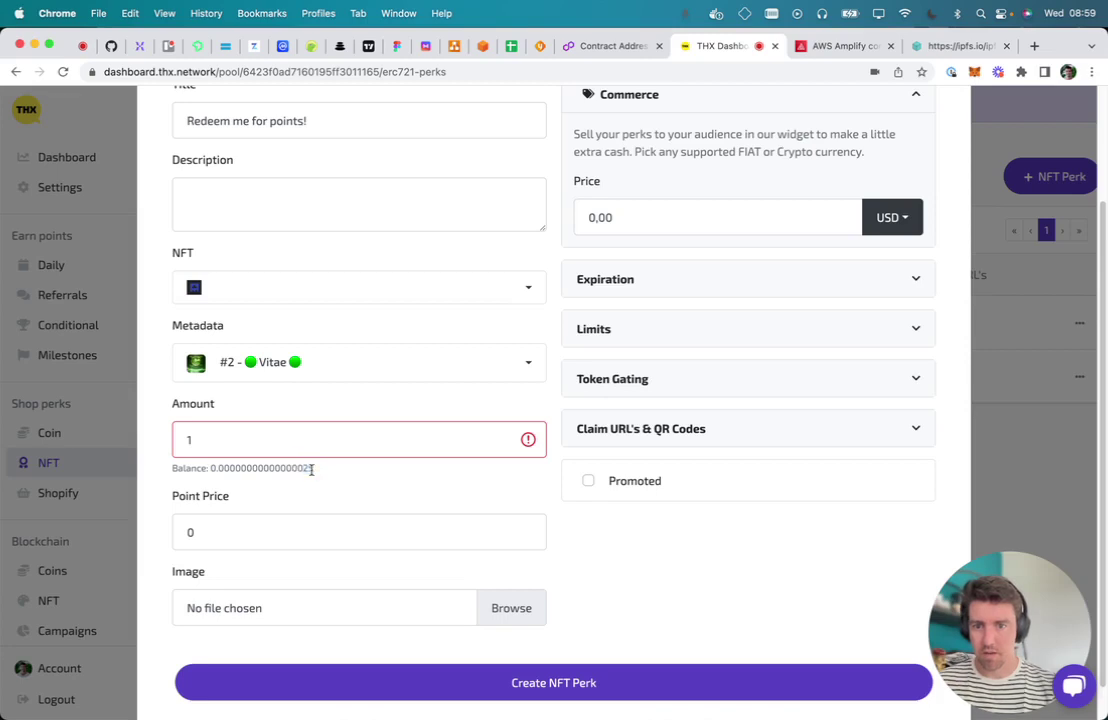
left_click(272, 447)
type("25")
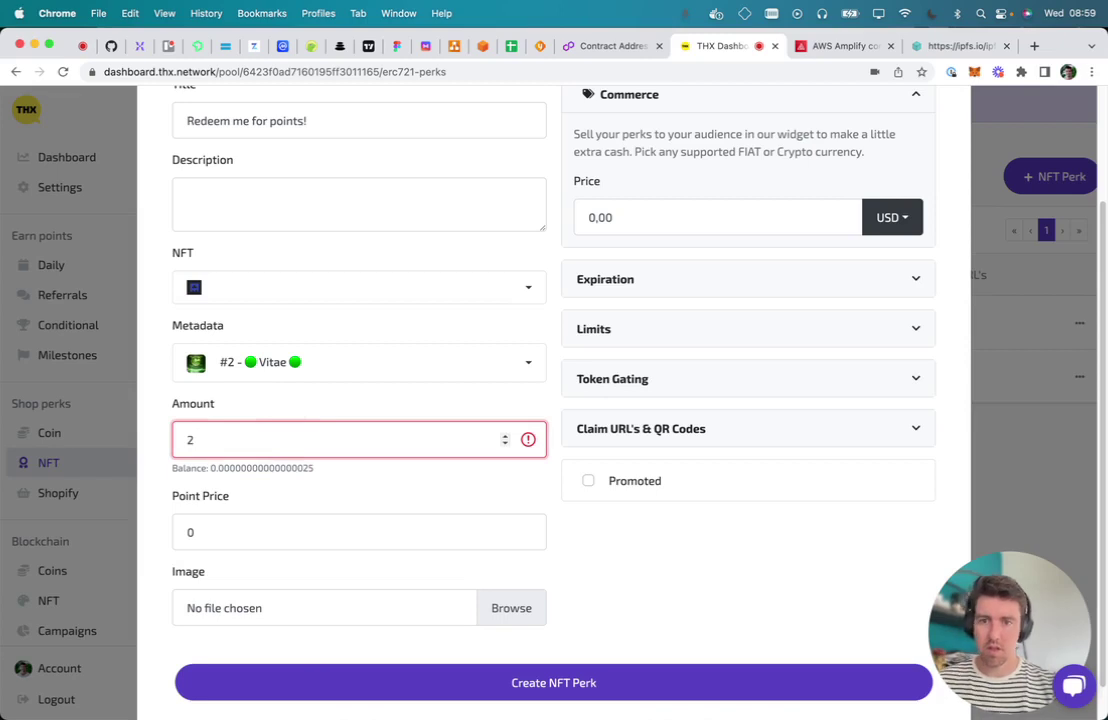
left_click(480, 524)
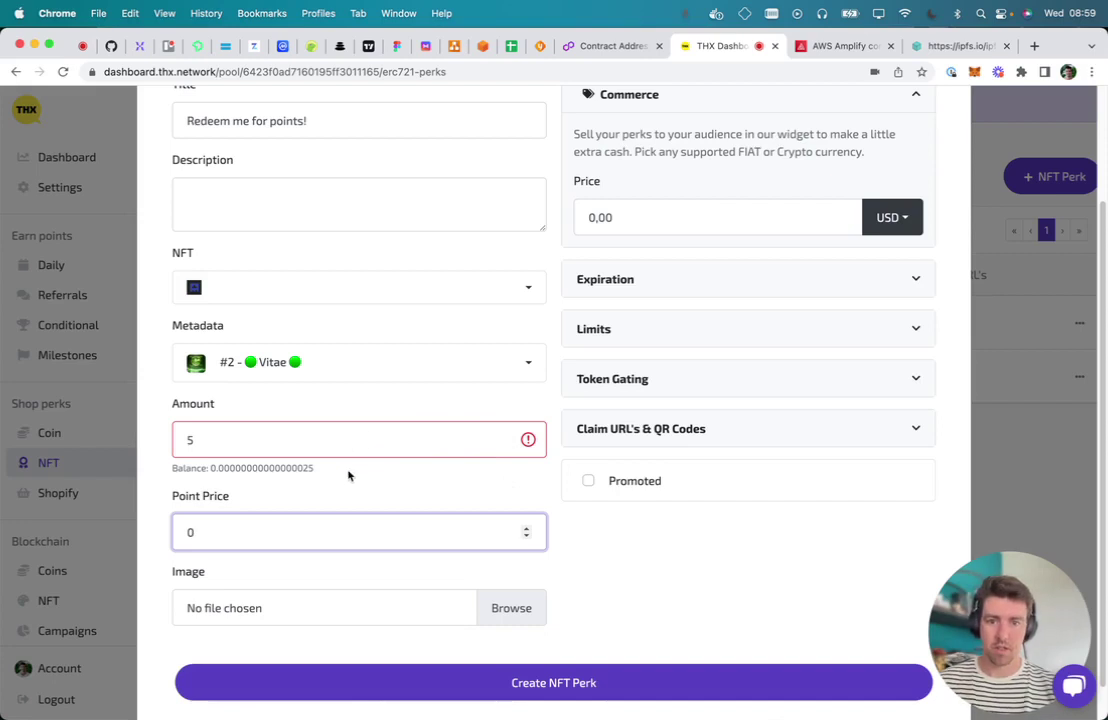
left_click(271, 446)
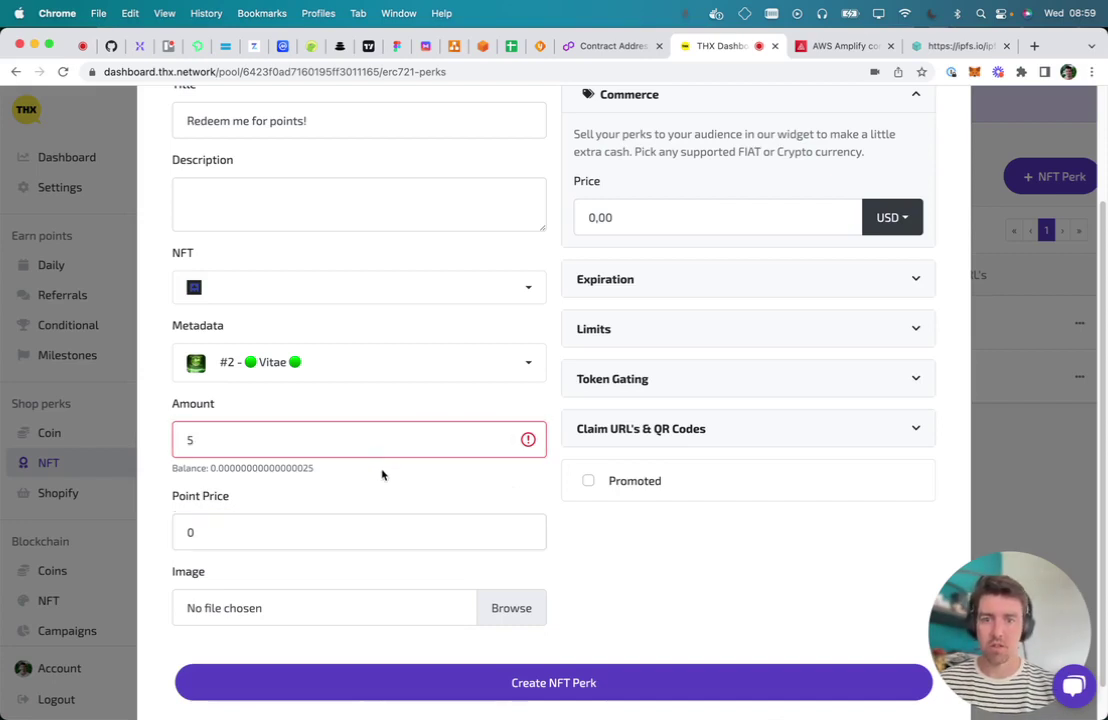
Step: Set the perk's point price to 1 and create the NFT perk
scroll(590, 185, "up", 1)
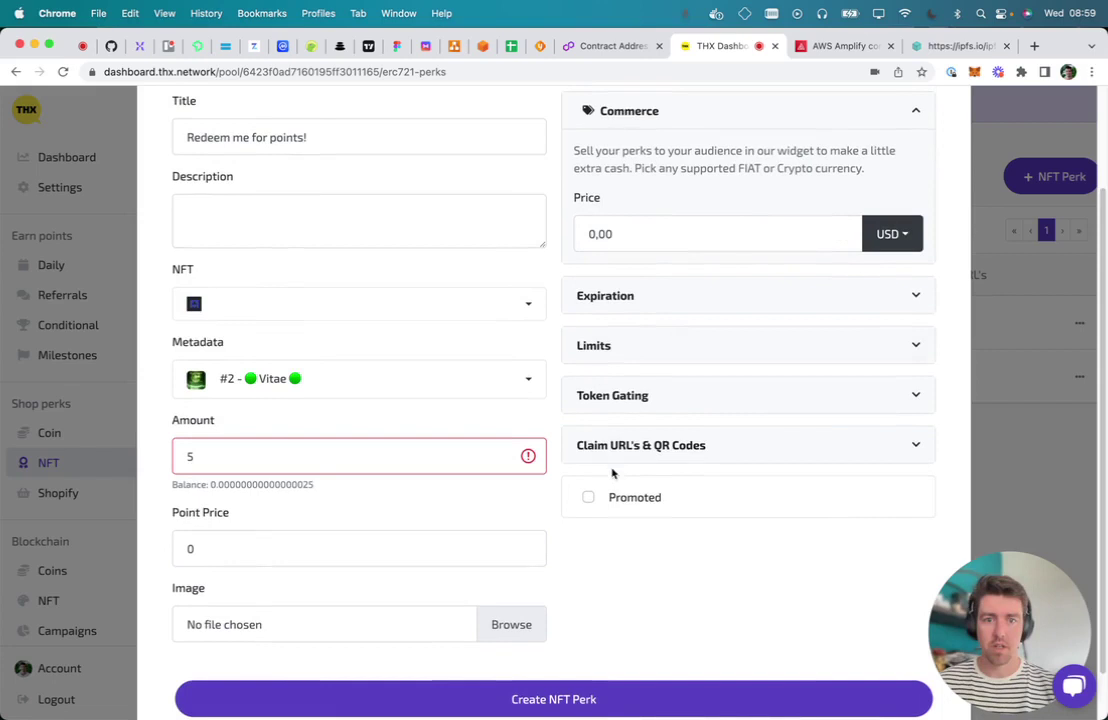
double_click(253, 549)
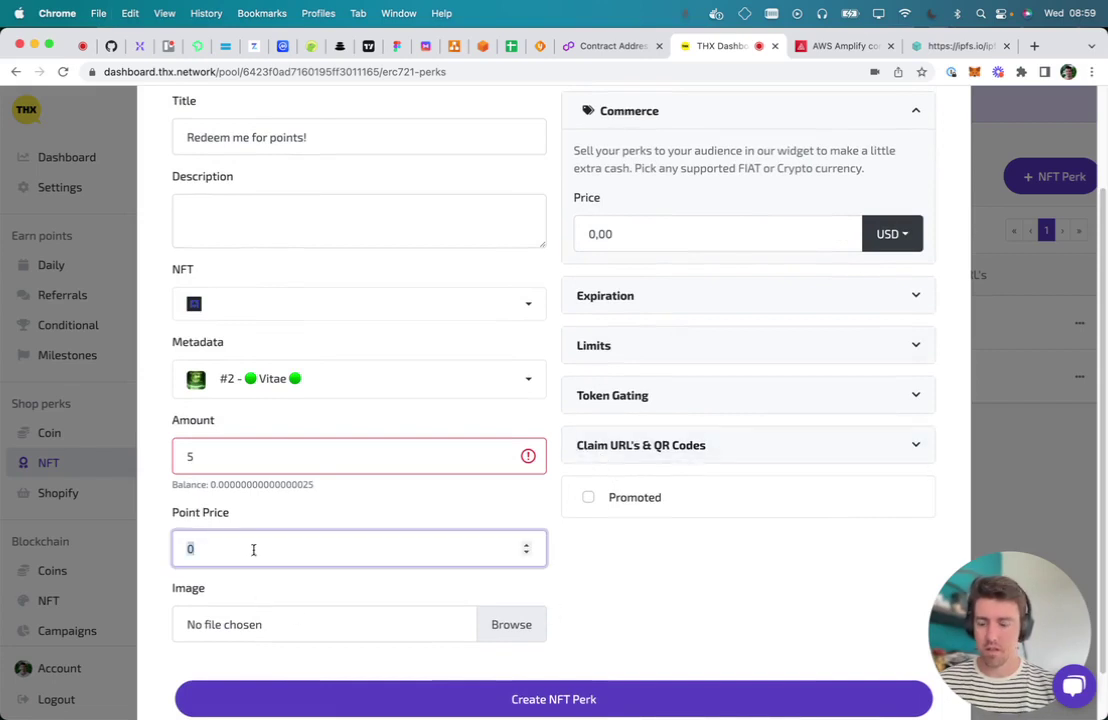
left_click(543, 700)
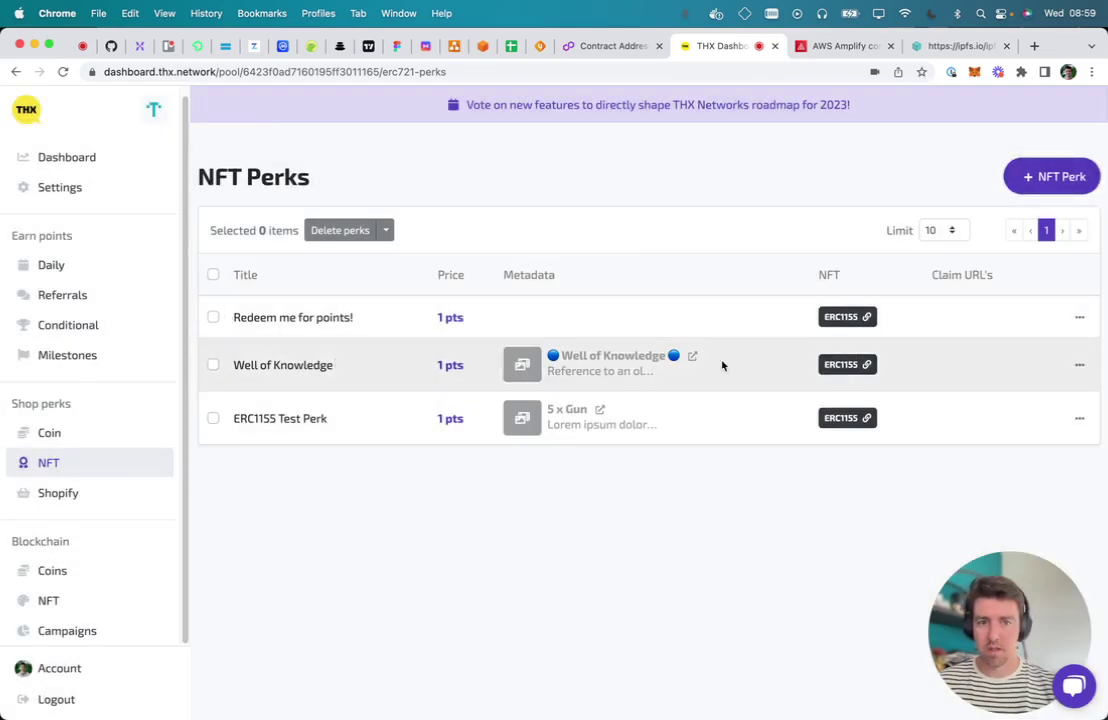
Step: Delete the Well of Knowledge and ERC1155 Test Perk entries from the NFT perks
left_click(213, 365)
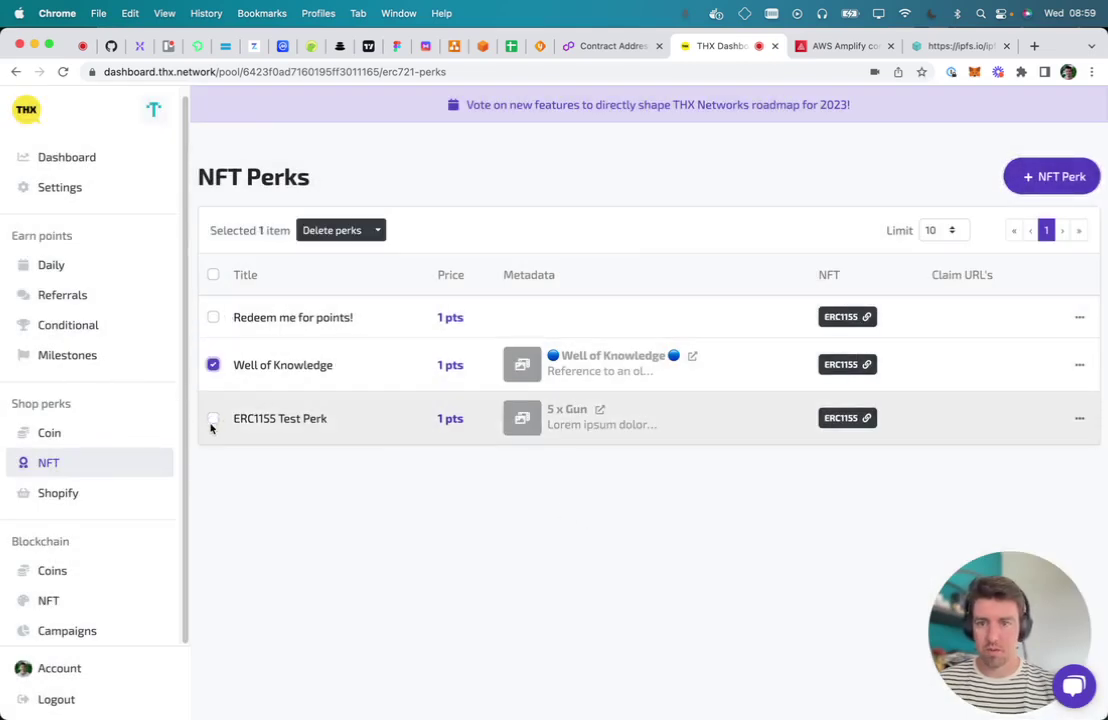
left_click(213, 418)
left_click(332, 230)
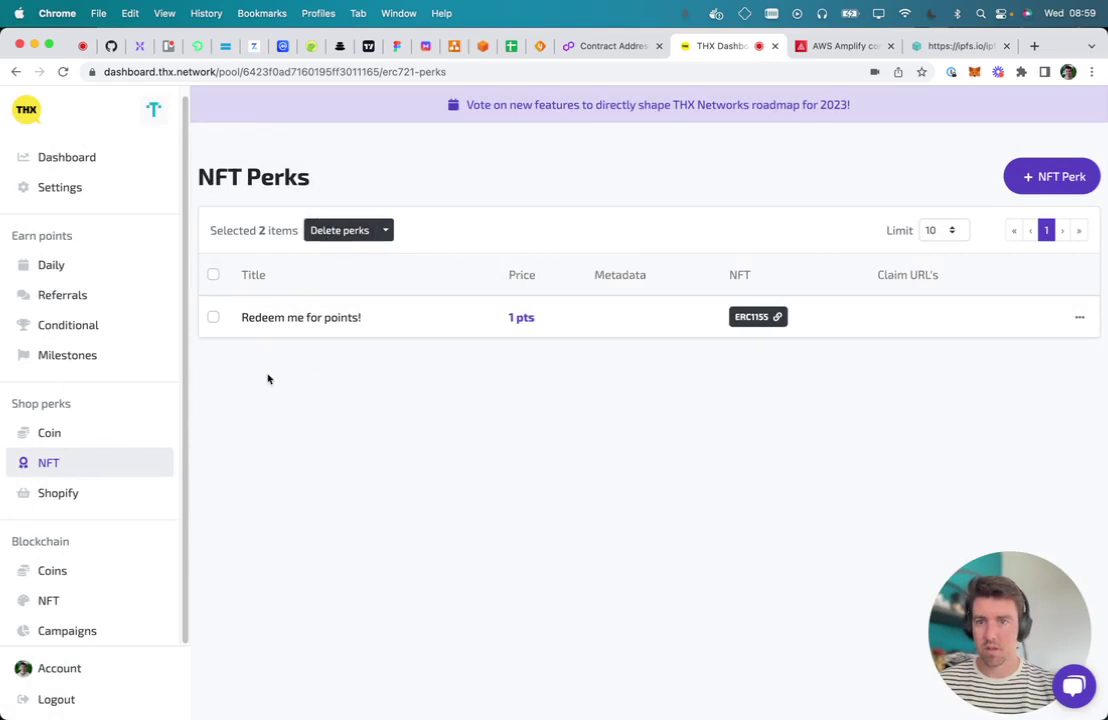
Step: Open the campaign's preview page and bring up the shop in its loyalty widget
left_click(123, 181)
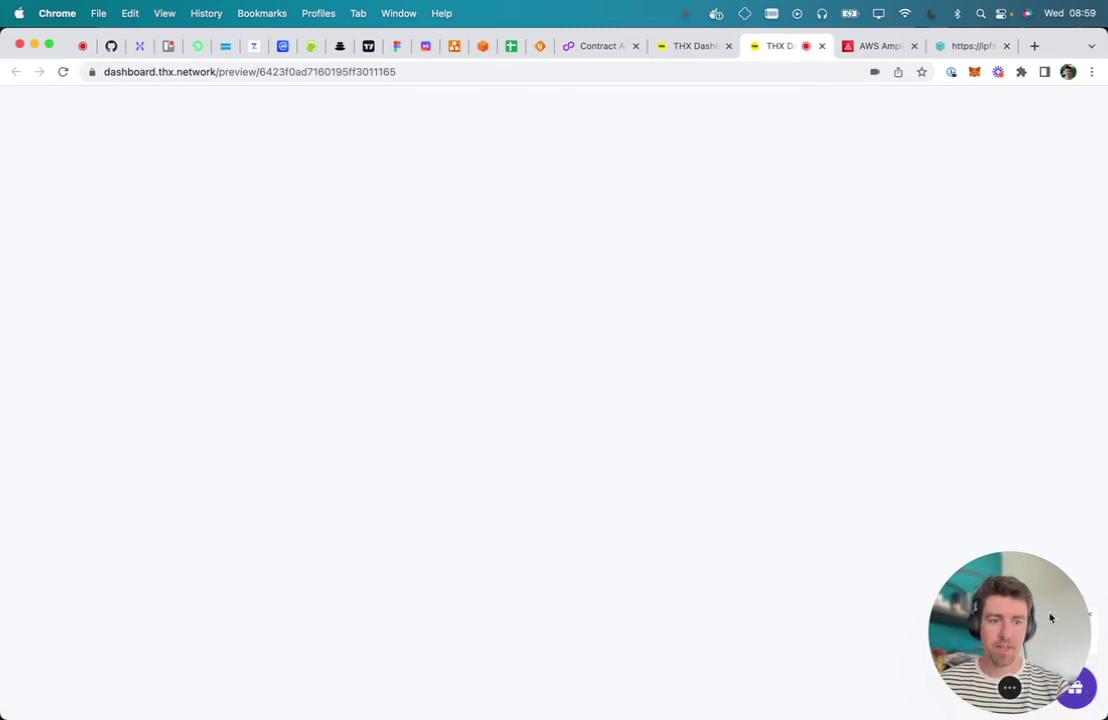
left_click_drag(1050, 618, 145, 637)
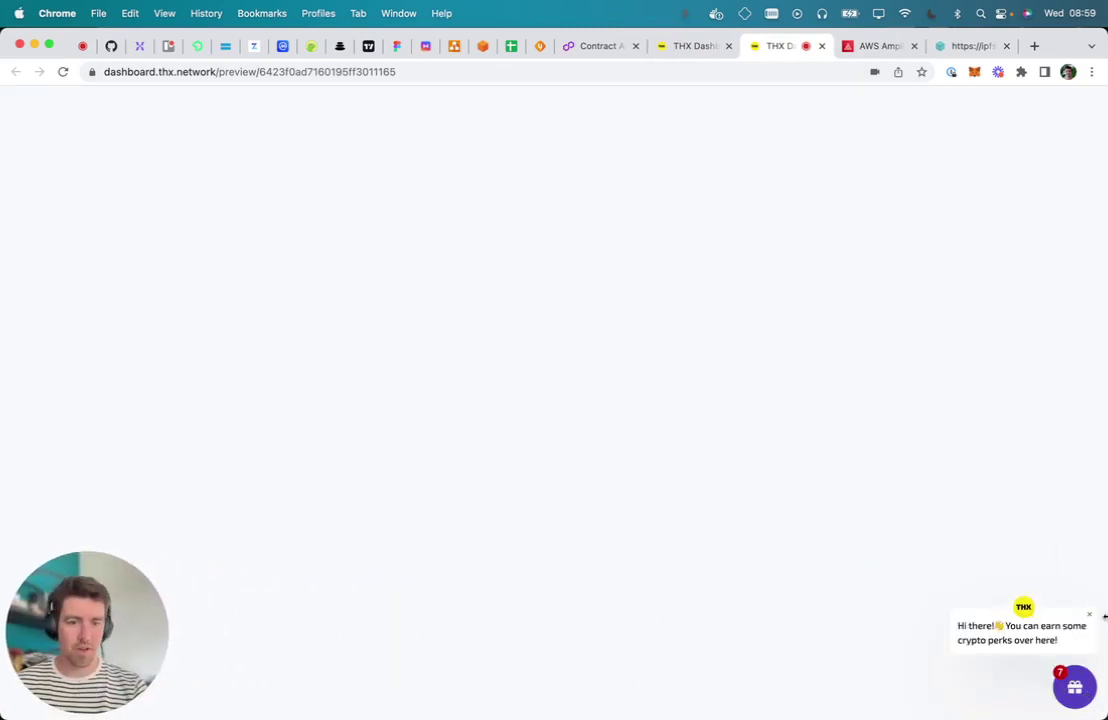
left_click(1068, 684)
left_click(946, 604)
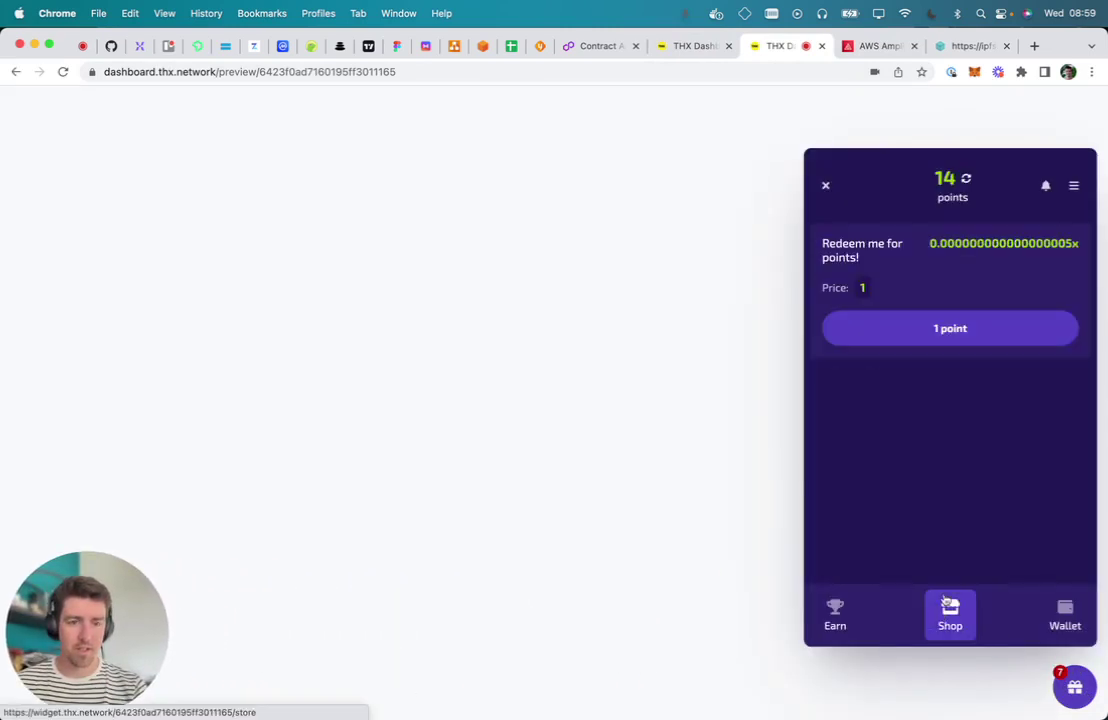
Step: Check the token amount offered by the "Redeem me for points!" perk and redeem the perk for 1 point
left_click_drag(870, 242, 1068, 240)
left_click(1051, 262)
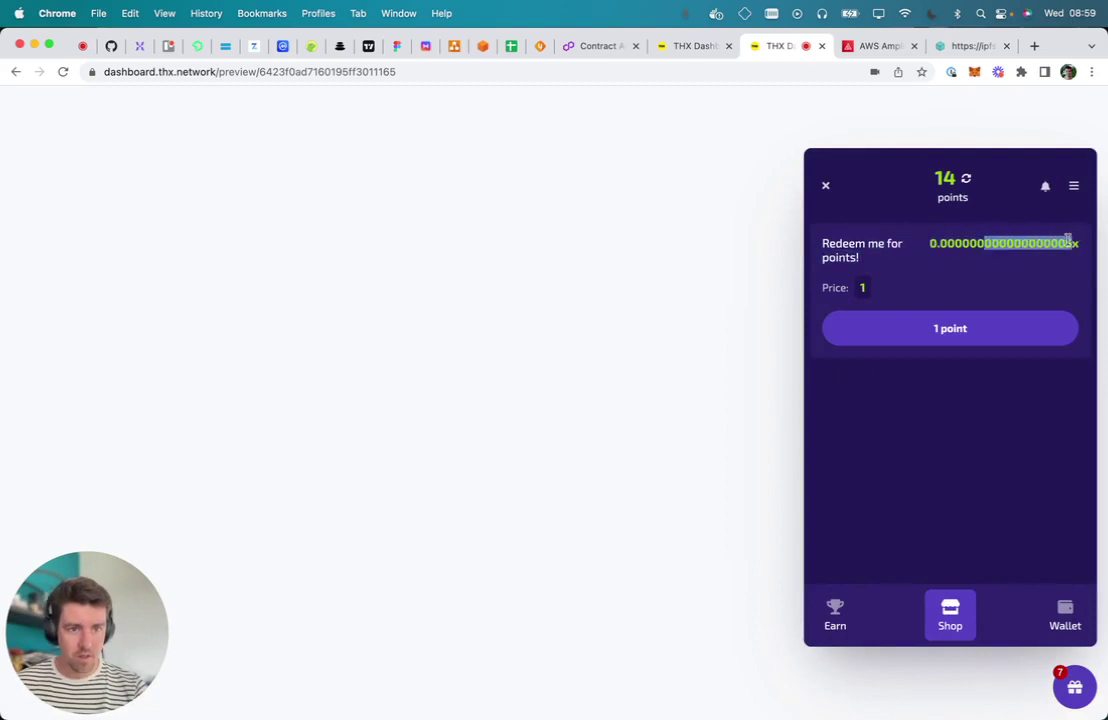
left_click(991, 238)
left_click_drag(946, 245, 1054, 242)
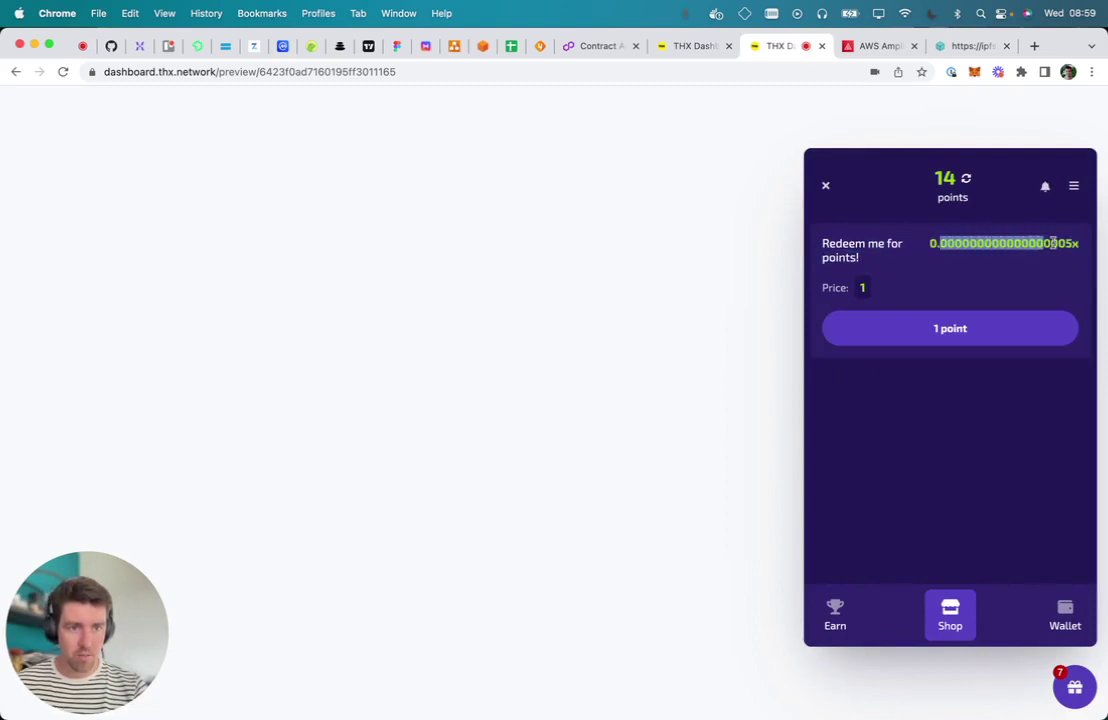
left_click(965, 243)
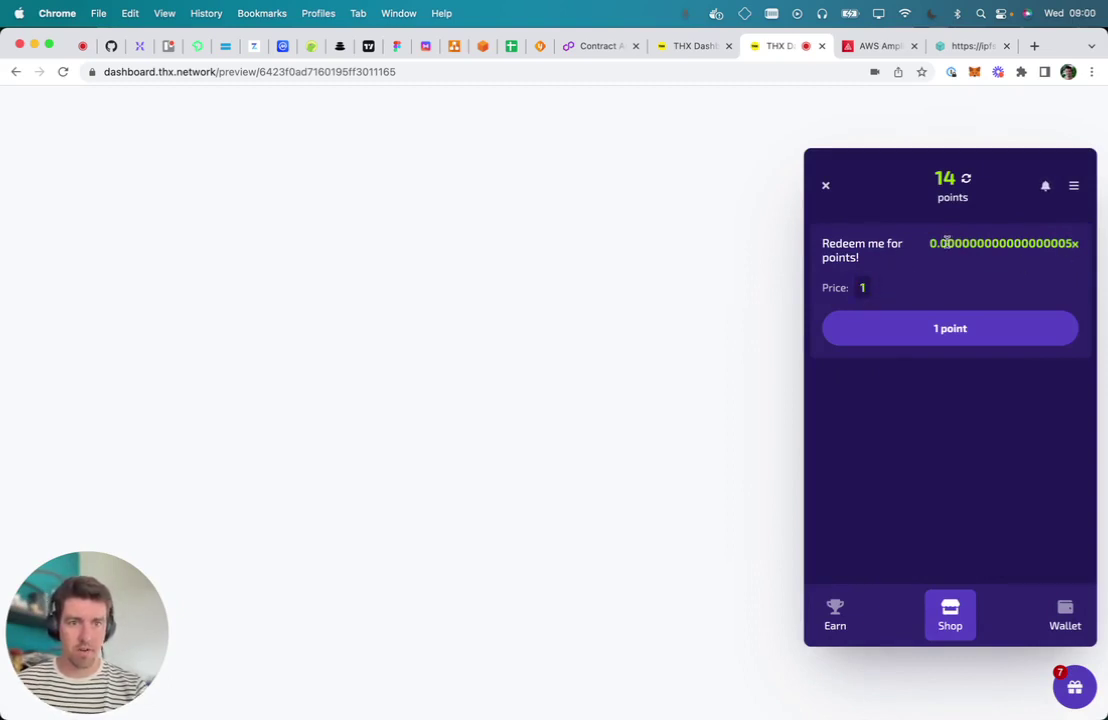
left_click(1014, 338)
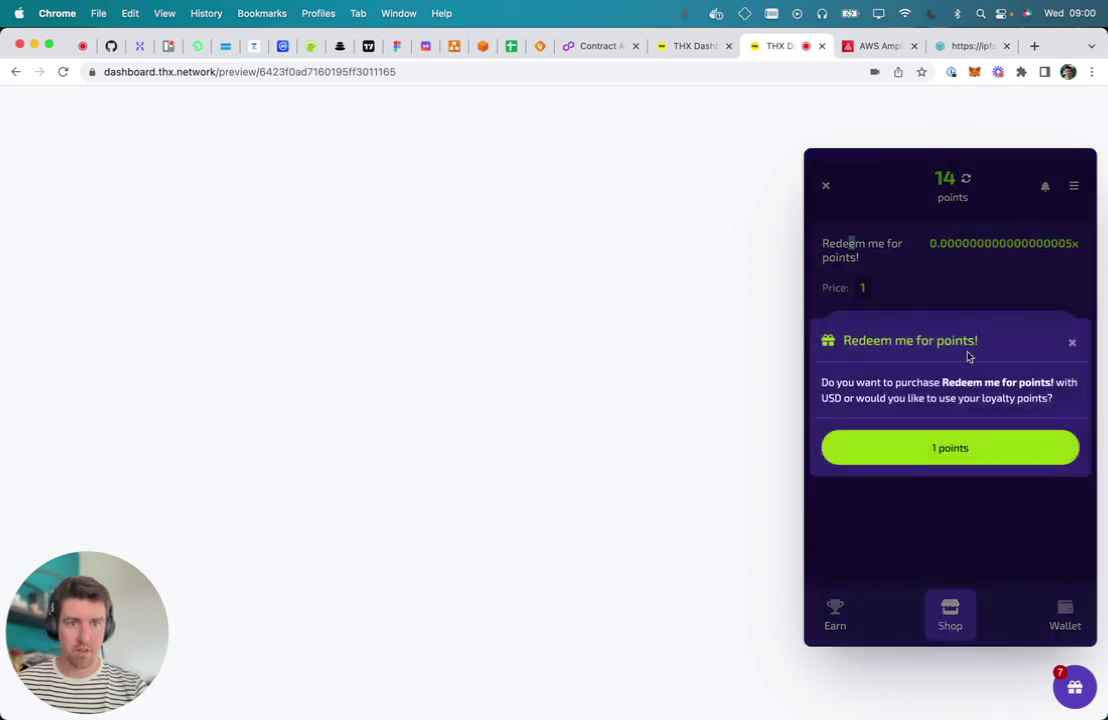
left_click(933, 452)
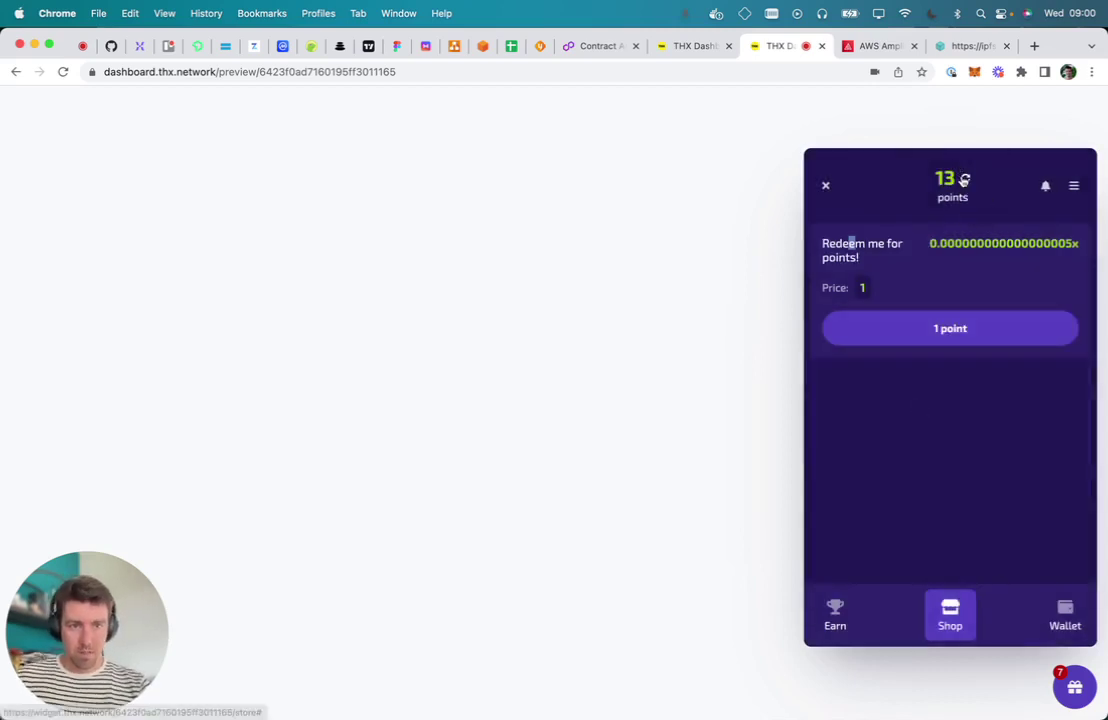
Step: Examine the Vitae token's image, description, token ID and balance in the widget's wallet
left_click(1050, 614)
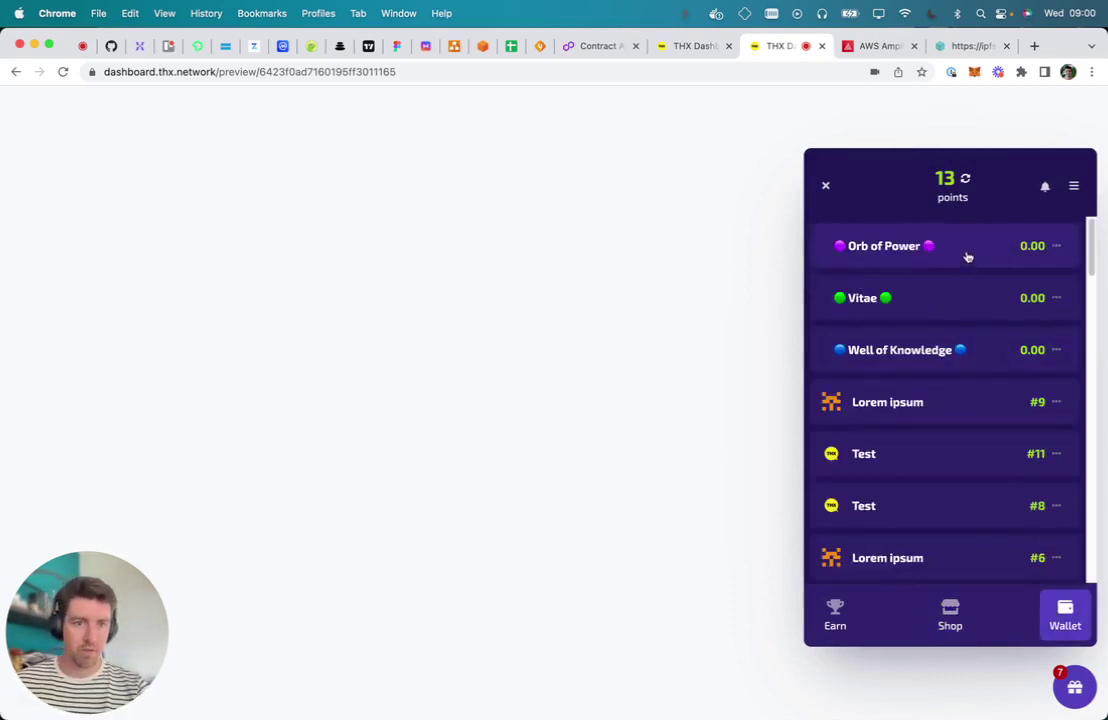
left_click(958, 298)
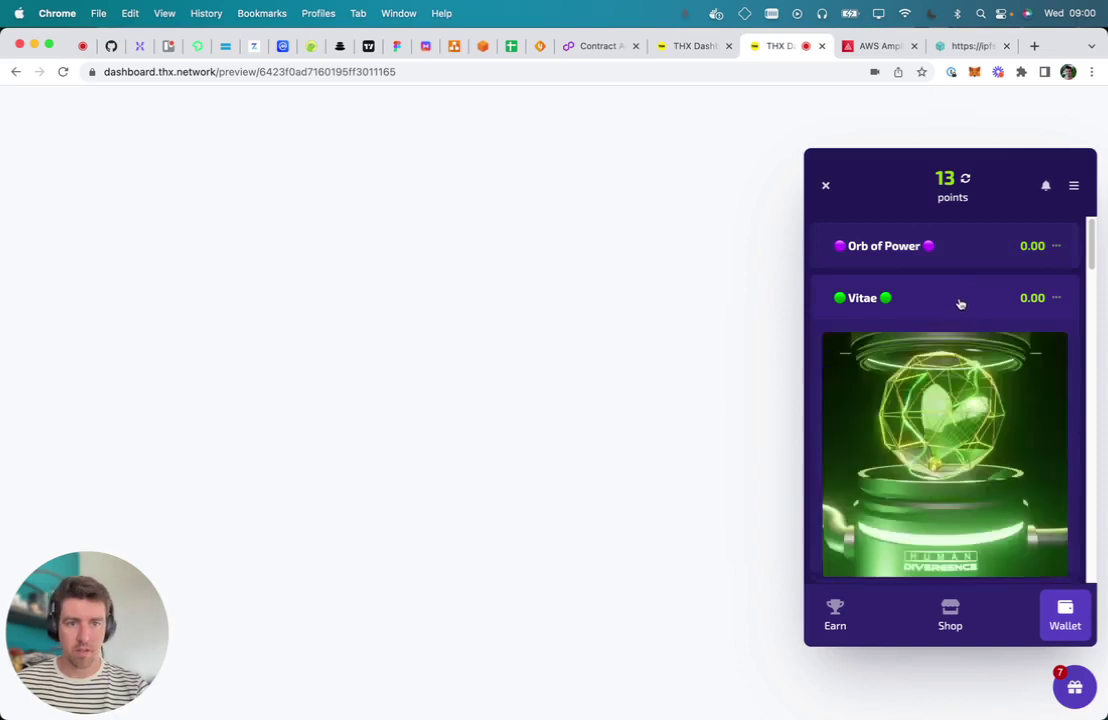
scroll(935, 440, "down", 5)
scroll(955, 435, "up", 3)
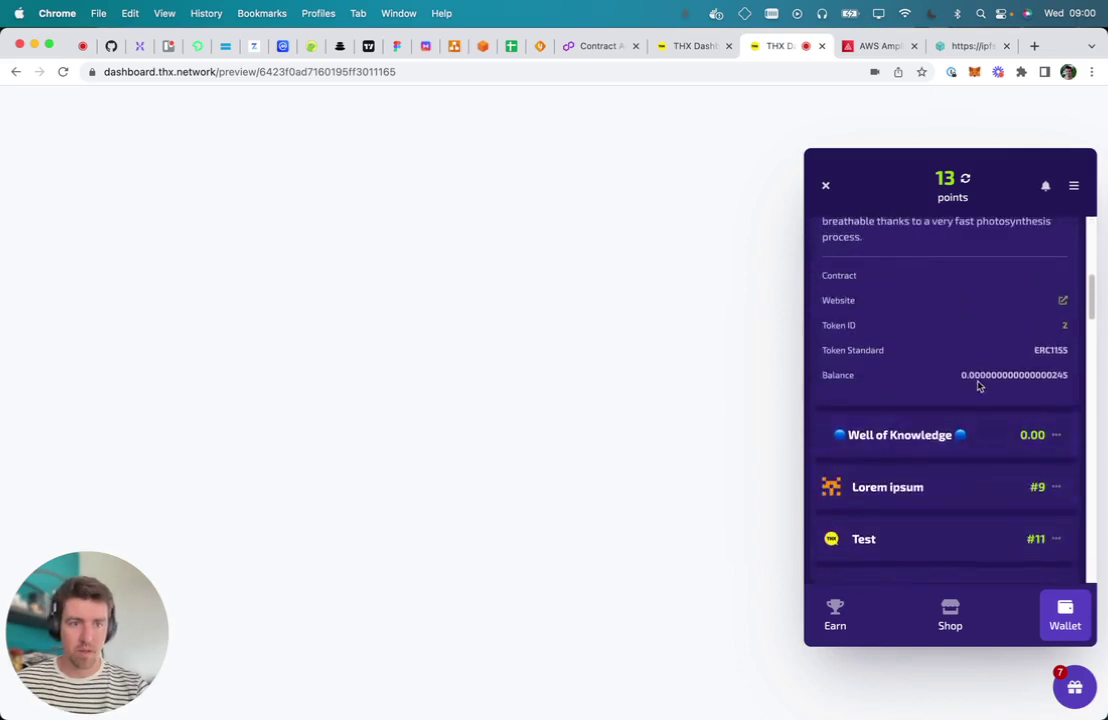
scroll(982, 375, "up", 5)
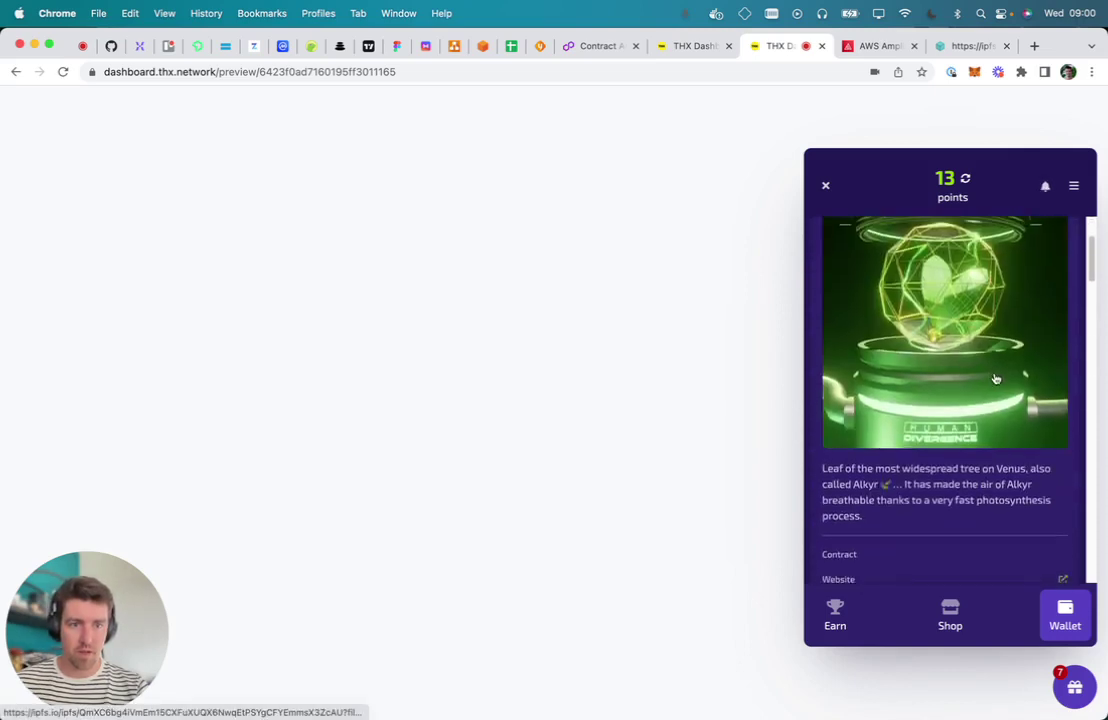
scroll(990, 430, "down", 2)
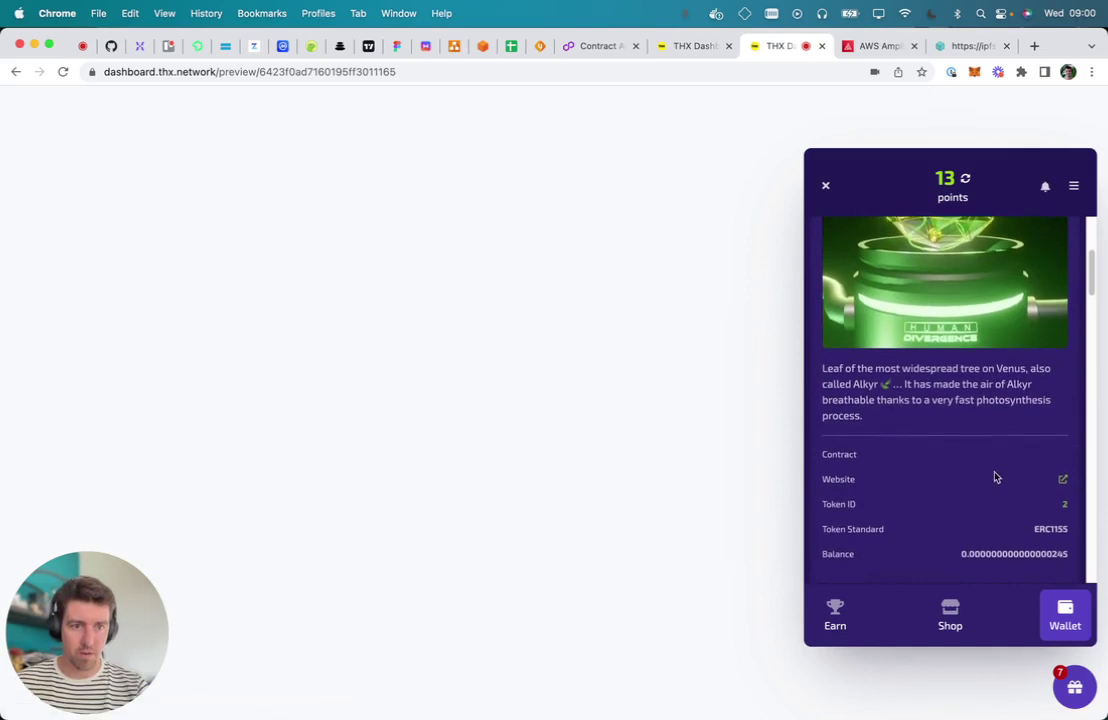
scroll(980, 420, "up", 4)
left_click(938, 300)
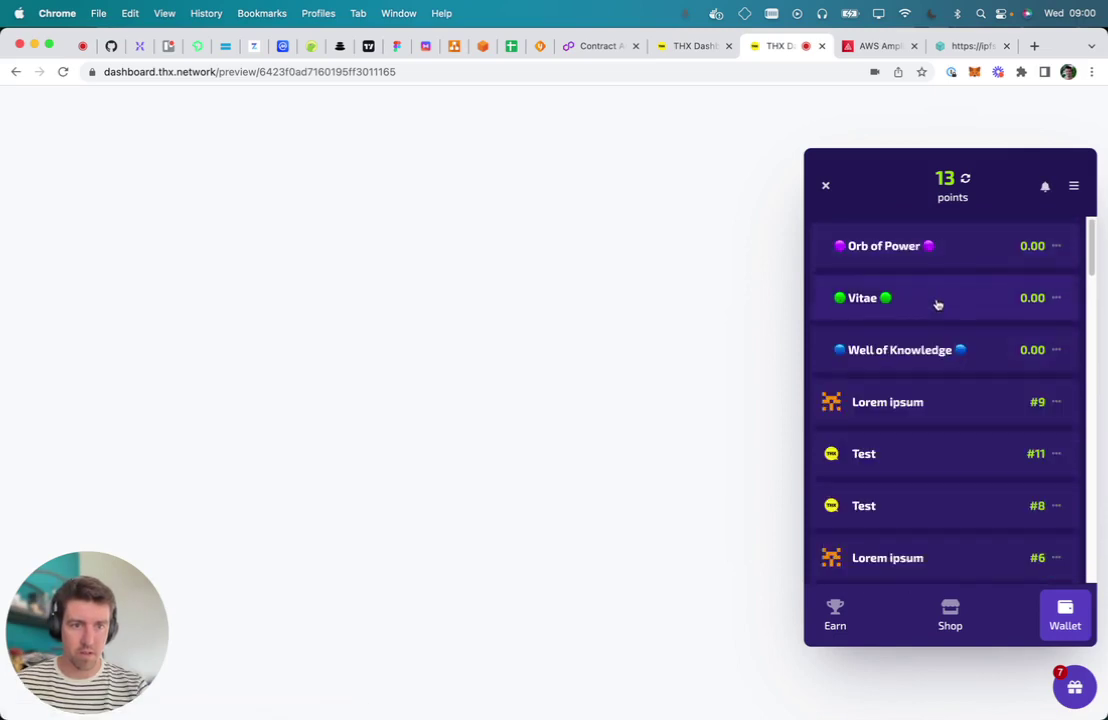
left_click(938, 304)
scroll(987, 492, "down", 4)
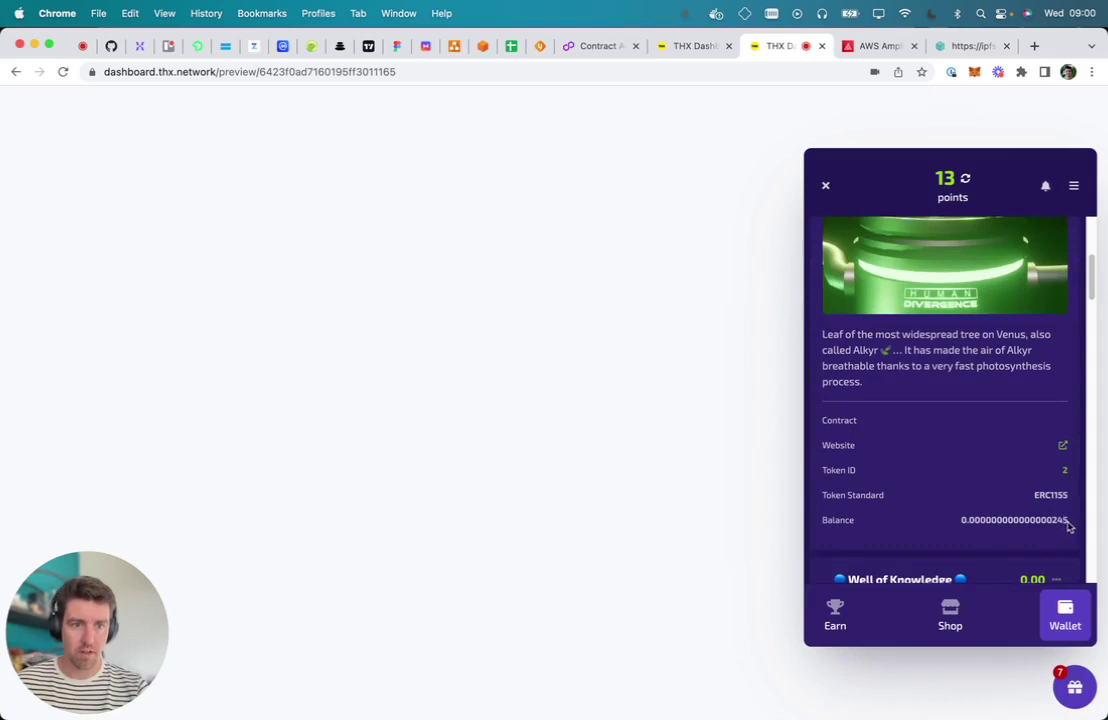
scroll(1045, 505, "up", 1)
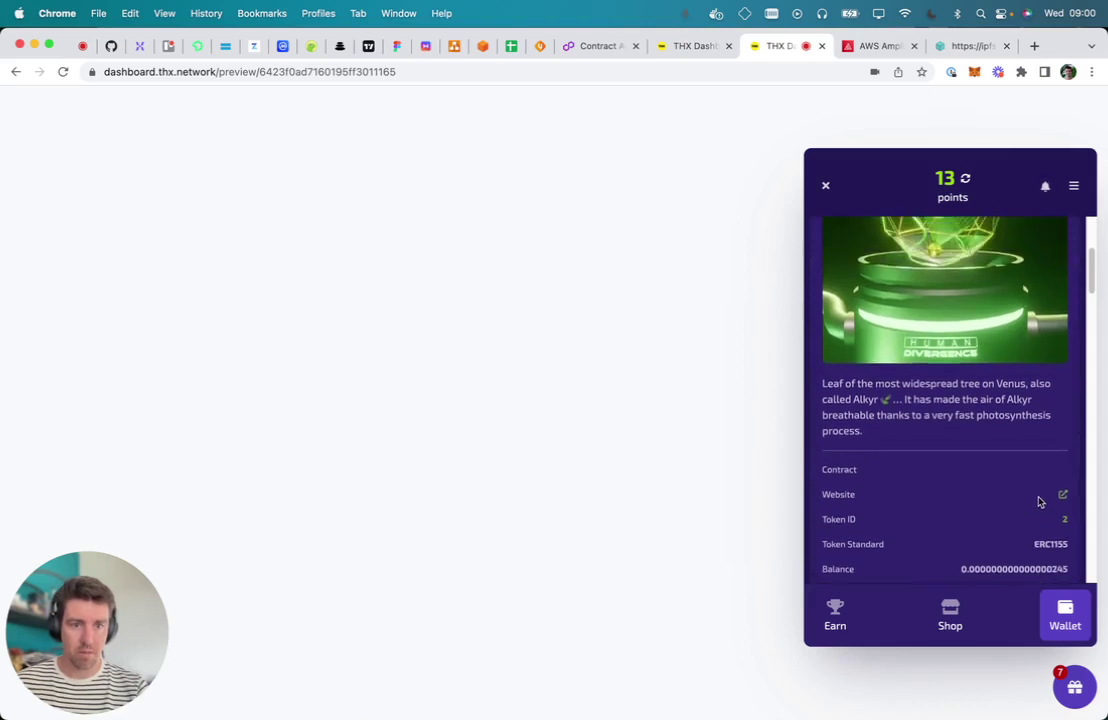
scroll(1050, 490, "up", 1)
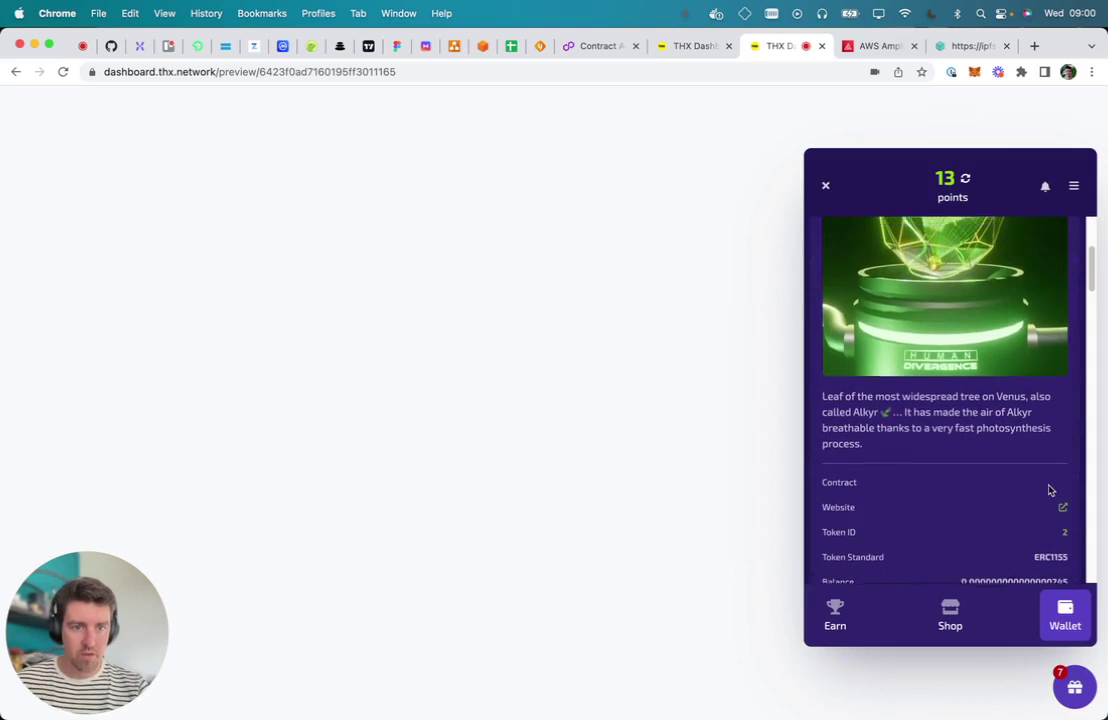
scroll(1030, 477, "up", 4)
Step: Examine the Orb of Power token's details in the wallet, and collapse both it and Vitae
left_click(995, 257)
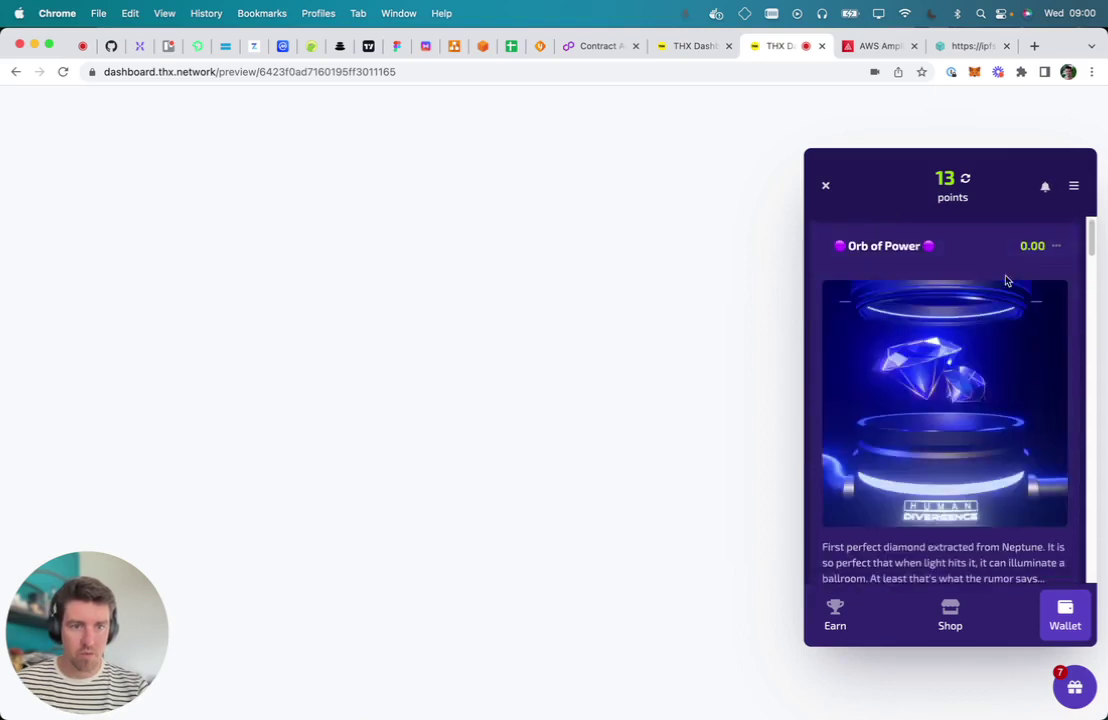
scroll(1006, 300, "down", 7)
scroll(1007, 308, "up", 7)
left_click(968, 258)
left_click(960, 300)
Step: Examine the Well of Knowledge token's description and balance in the wallet and collapse its entry
left_click(957, 351)
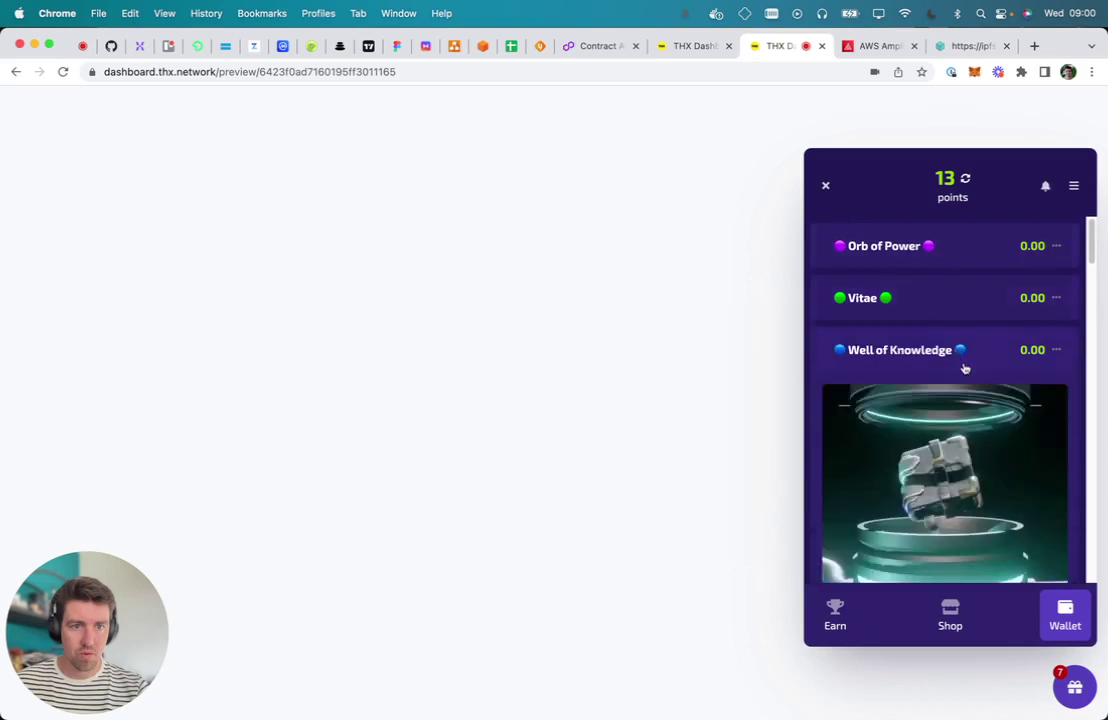
scroll(965, 369, "down", 8)
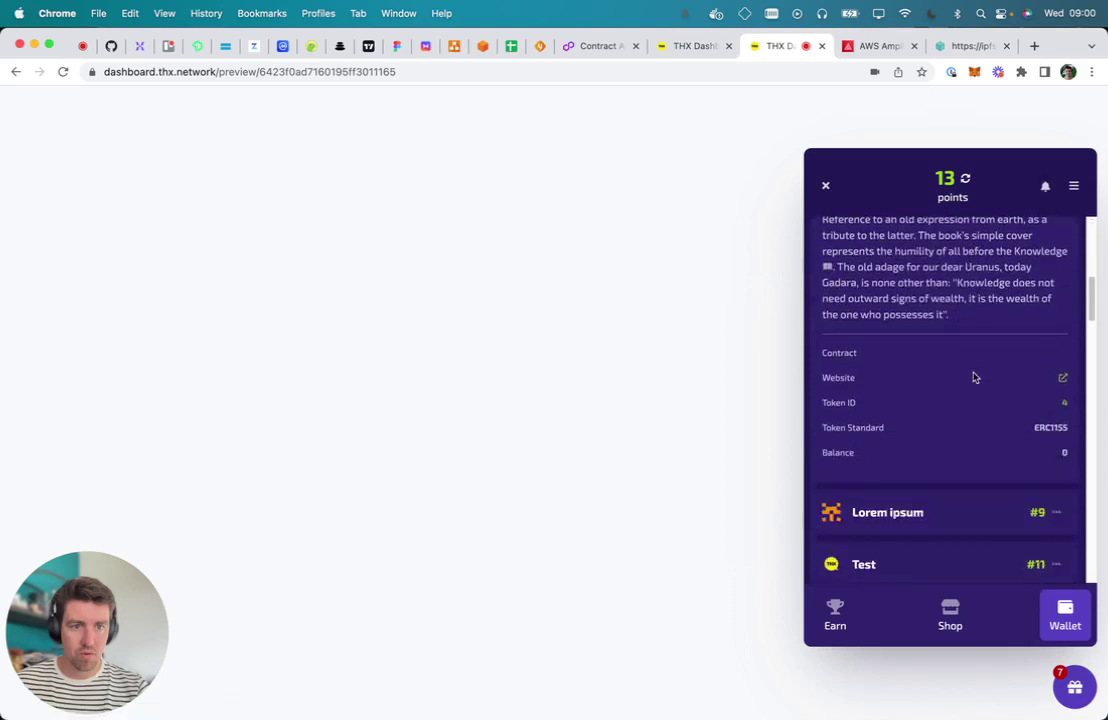
scroll(970, 368, "up", 8)
left_click(962, 349)
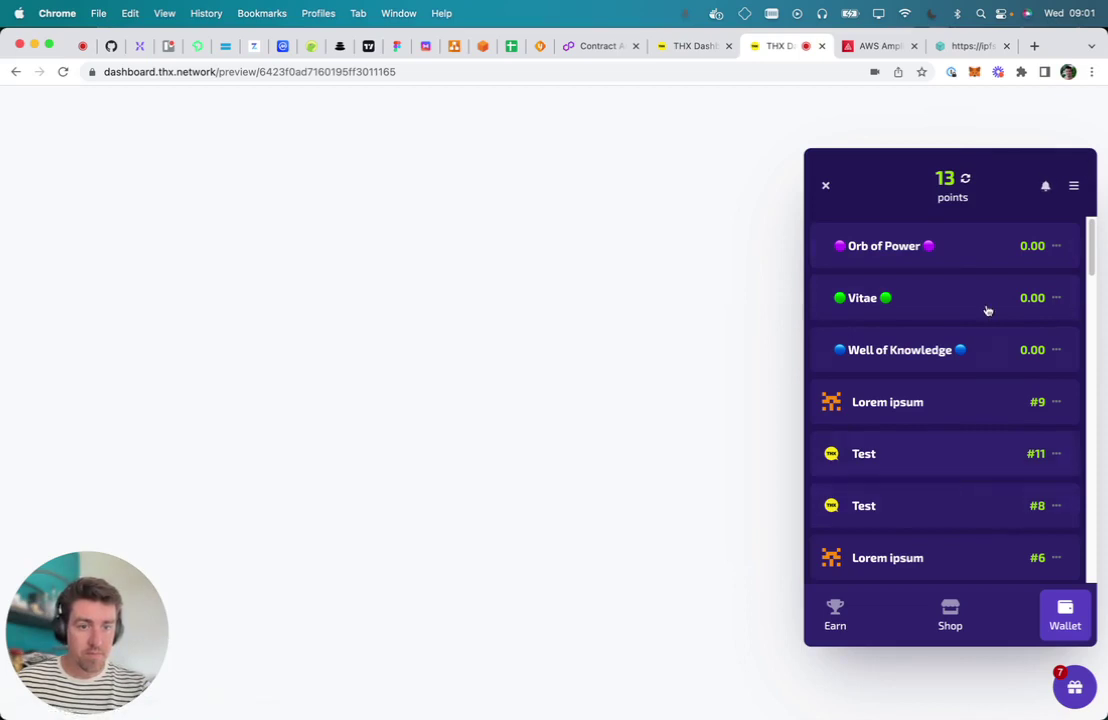
mouse_move(116, 635)
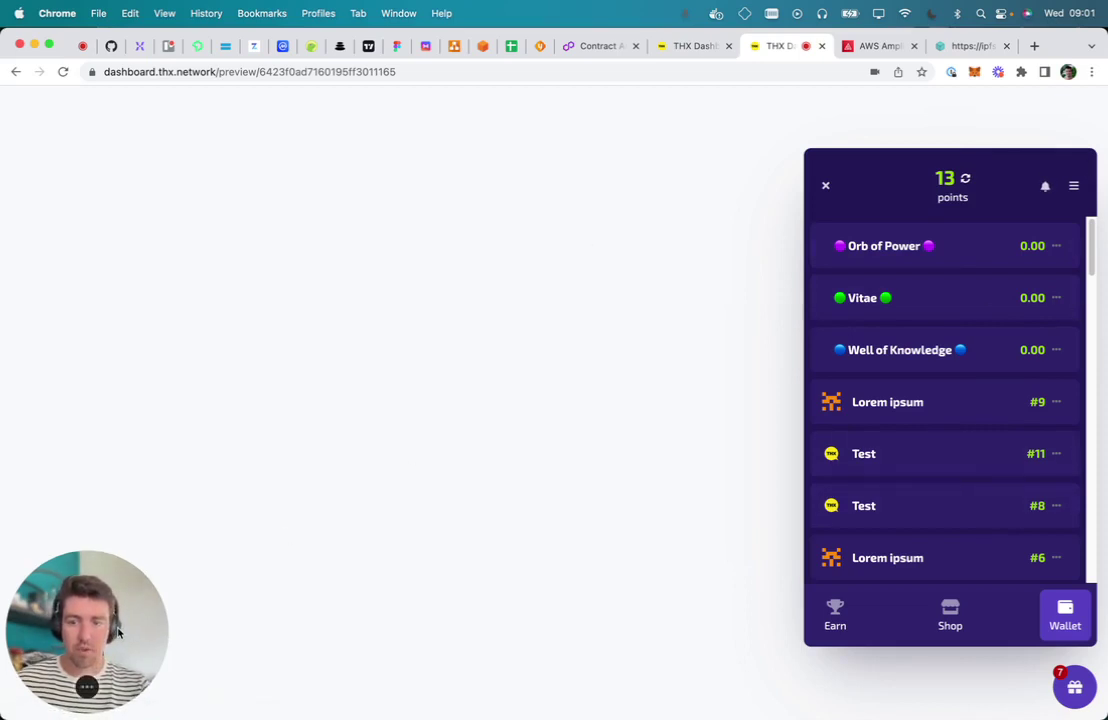